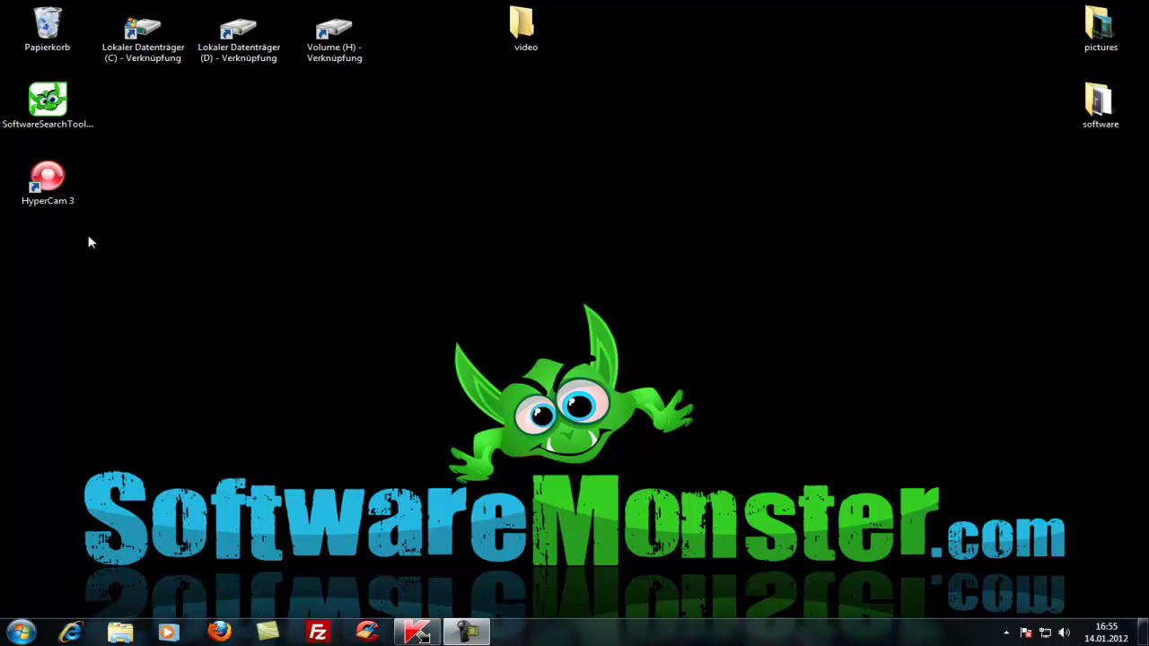
# - Launch HyperCam 3 from the desktop and open its recording options
pyautogui.click(36, 195)
pyautogui.doubleClick(36, 195)
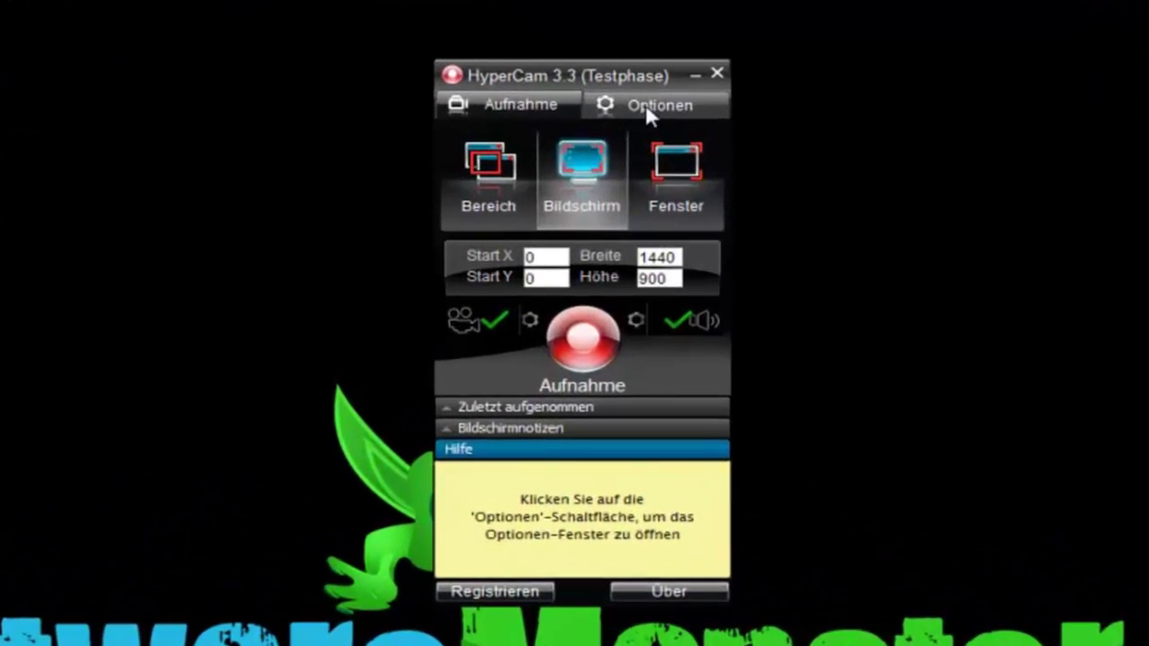
pyautogui.click(648, 101)
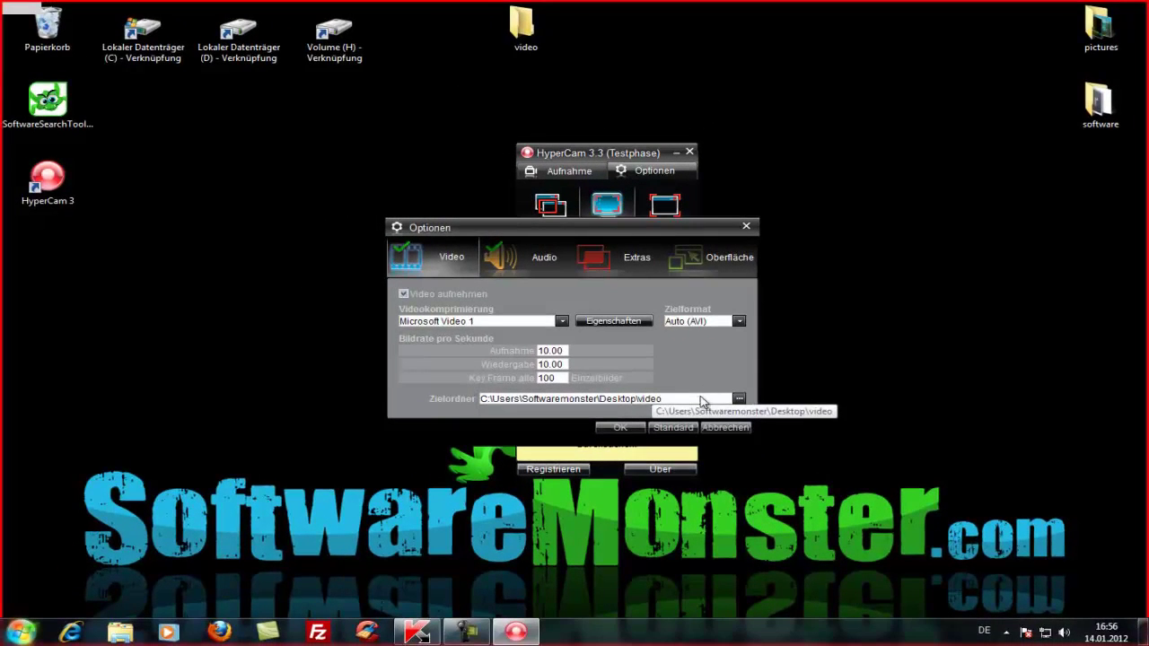
# - Check the contents of the desktop's video folder, which serves as the recording target, and close it
pyautogui.doubleClick(520, 32)
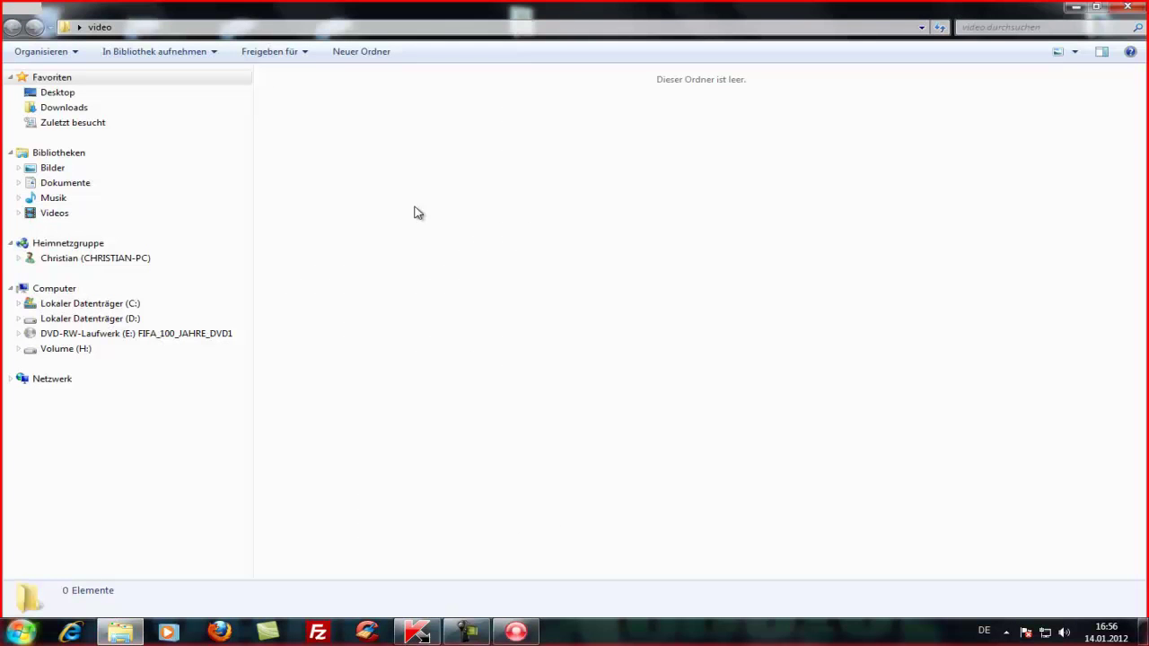
pyautogui.click(1127, 7)
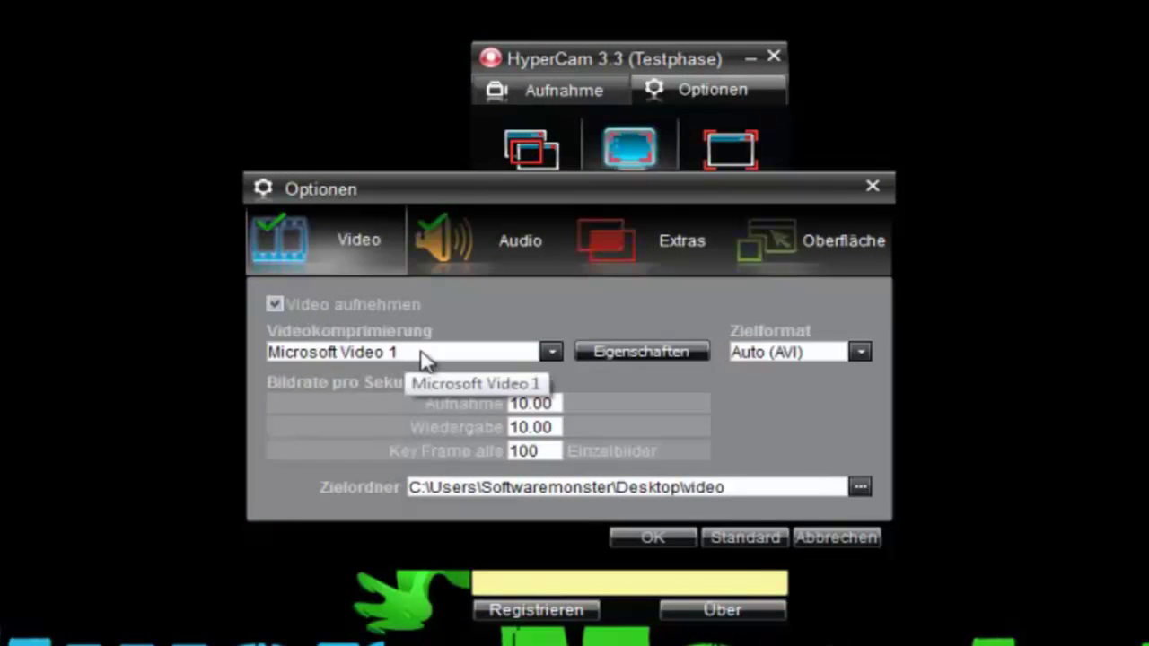
# - Set the video compression to Microsoft Video 1 and the target format to Auto (AVI)
pyautogui.click(424, 357)
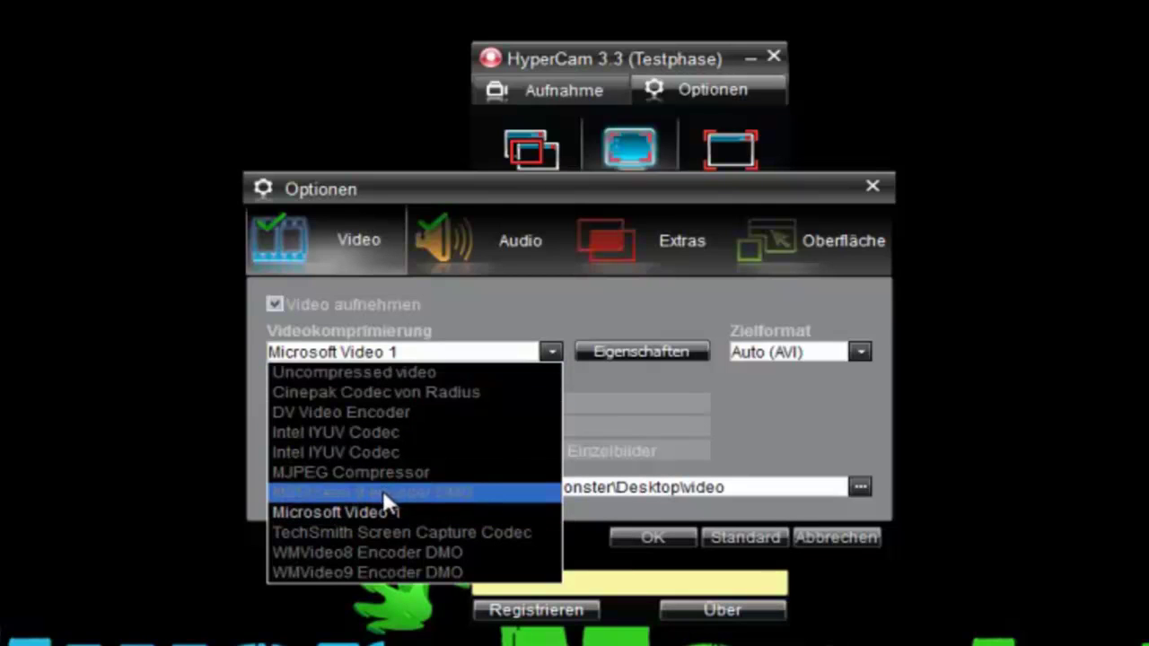
pyautogui.click(341, 515)
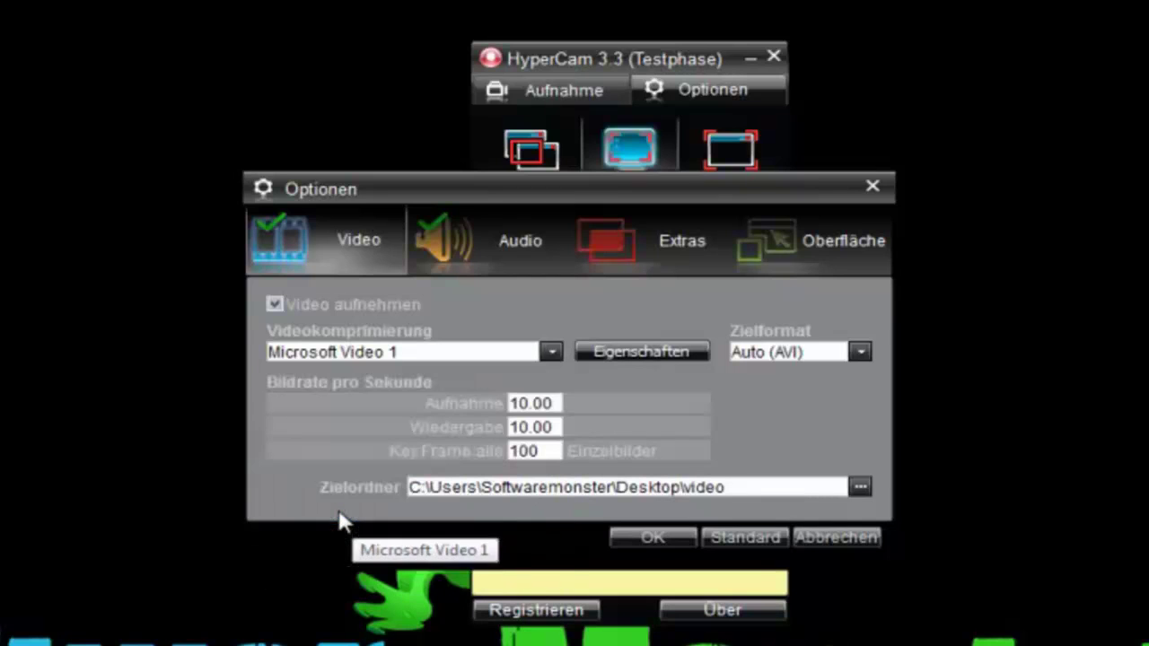
pyautogui.click(812, 353)
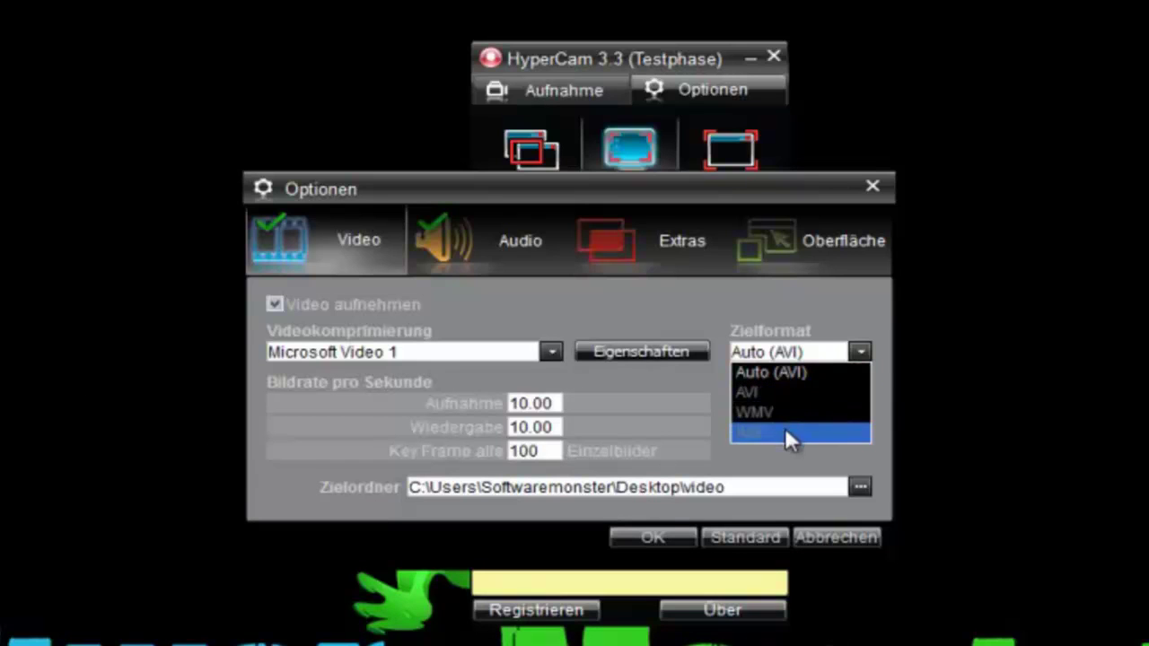
pyautogui.click(771, 368)
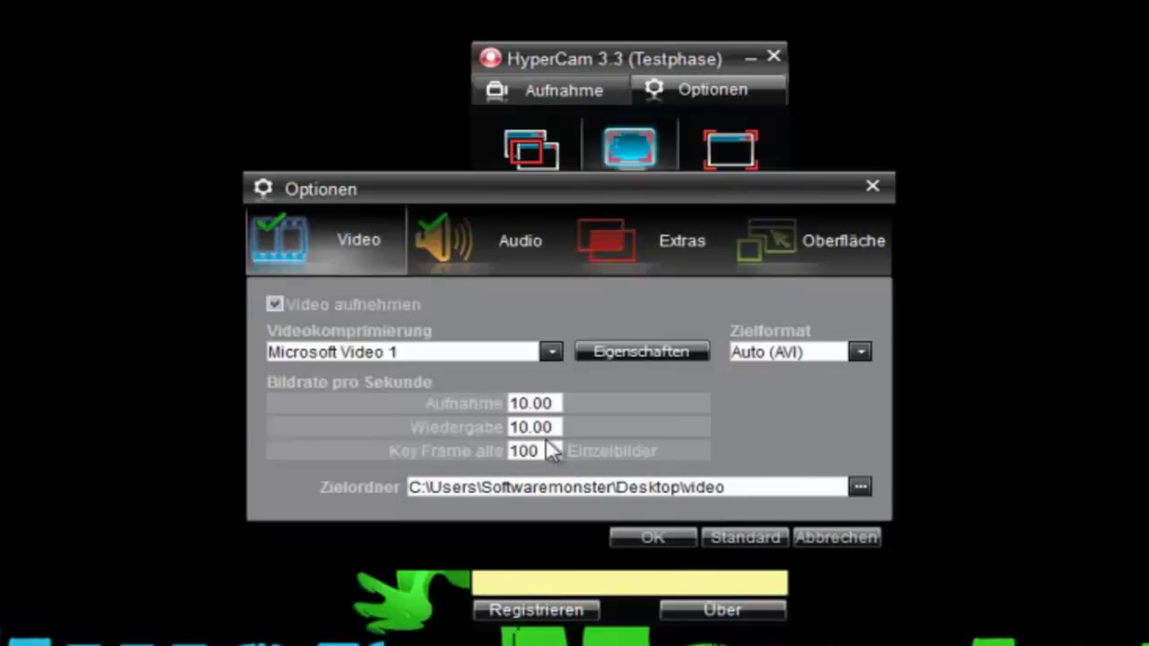
# - Configure audio recording with the High Definition Audio microphone, Uncompressed audio (PCM) compression and Hauptlautstärke as the source
pyautogui.click(500, 254)
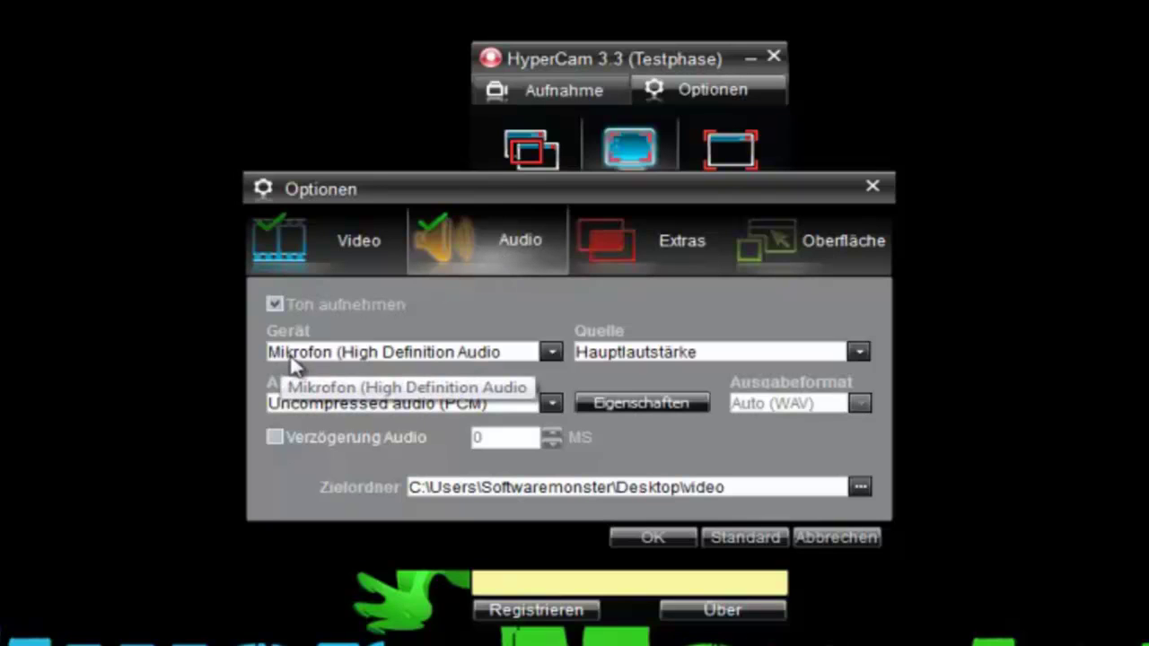
pyautogui.click(468, 357)
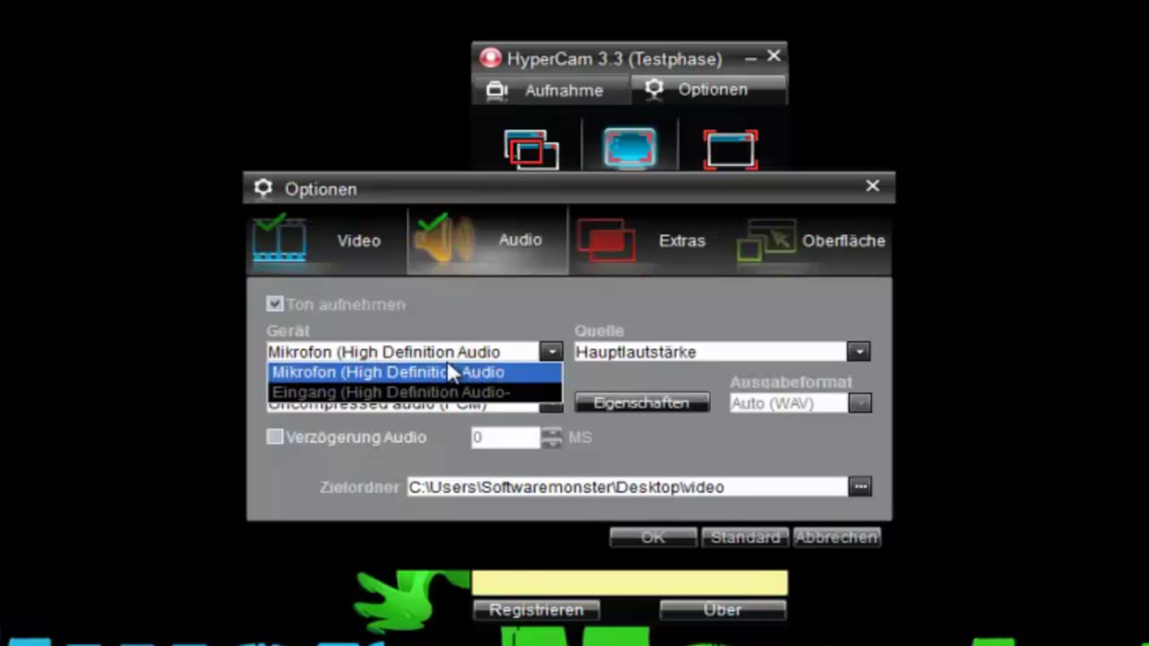
pyautogui.click(443, 369)
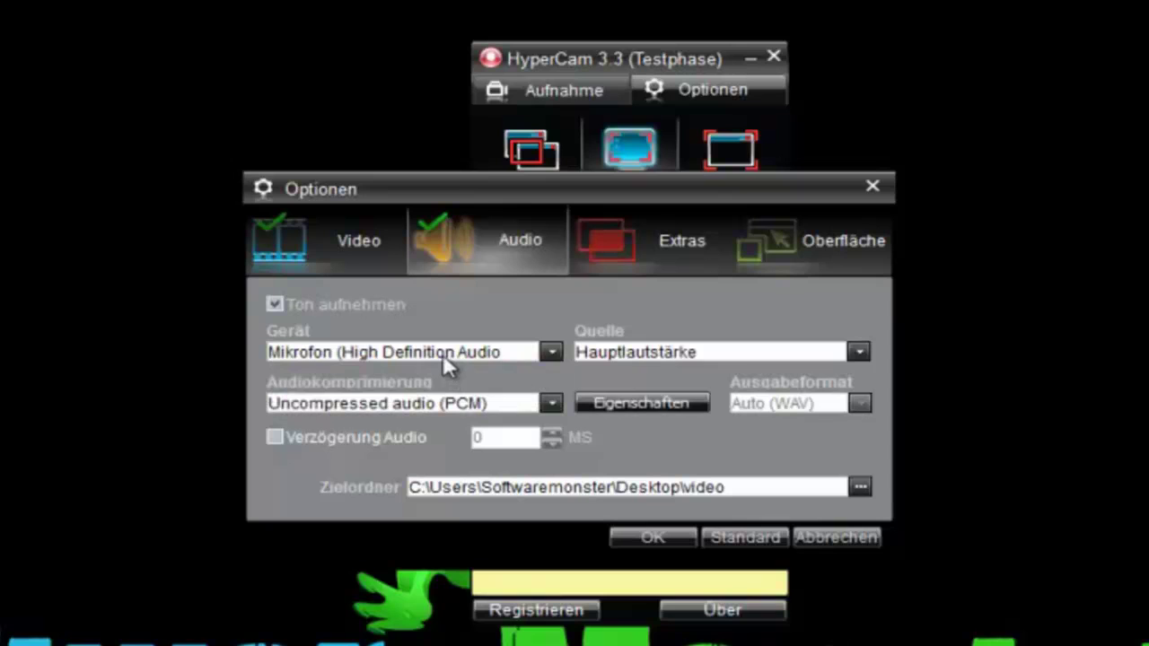
pyautogui.click(450, 405)
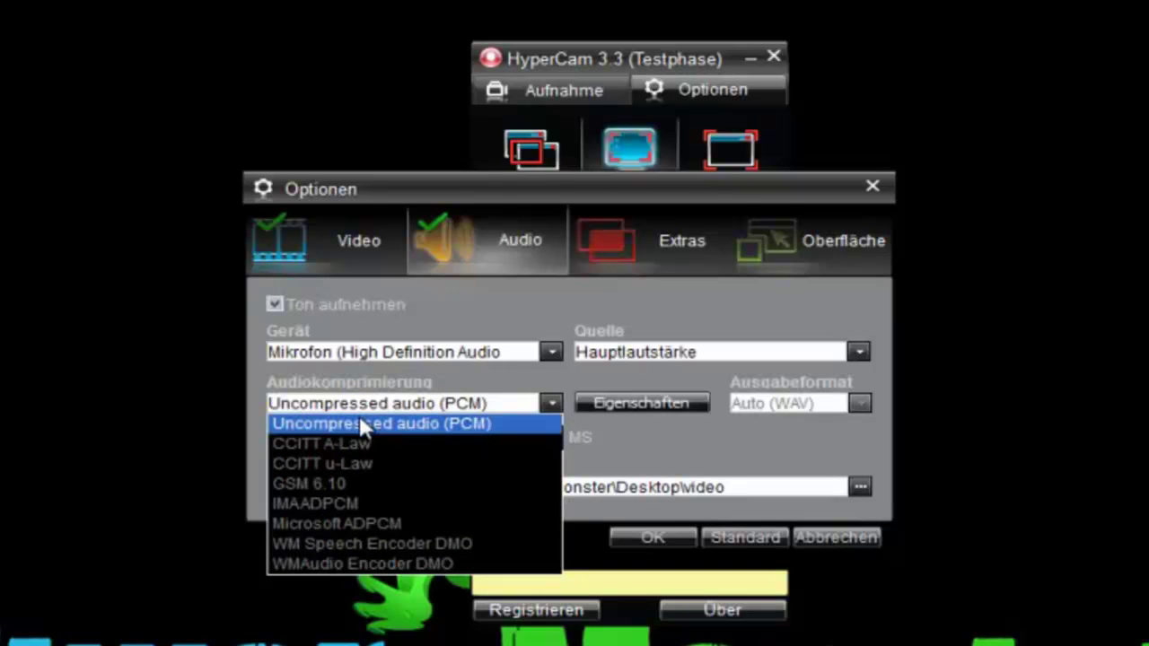
pyautogui.click(363, 425)
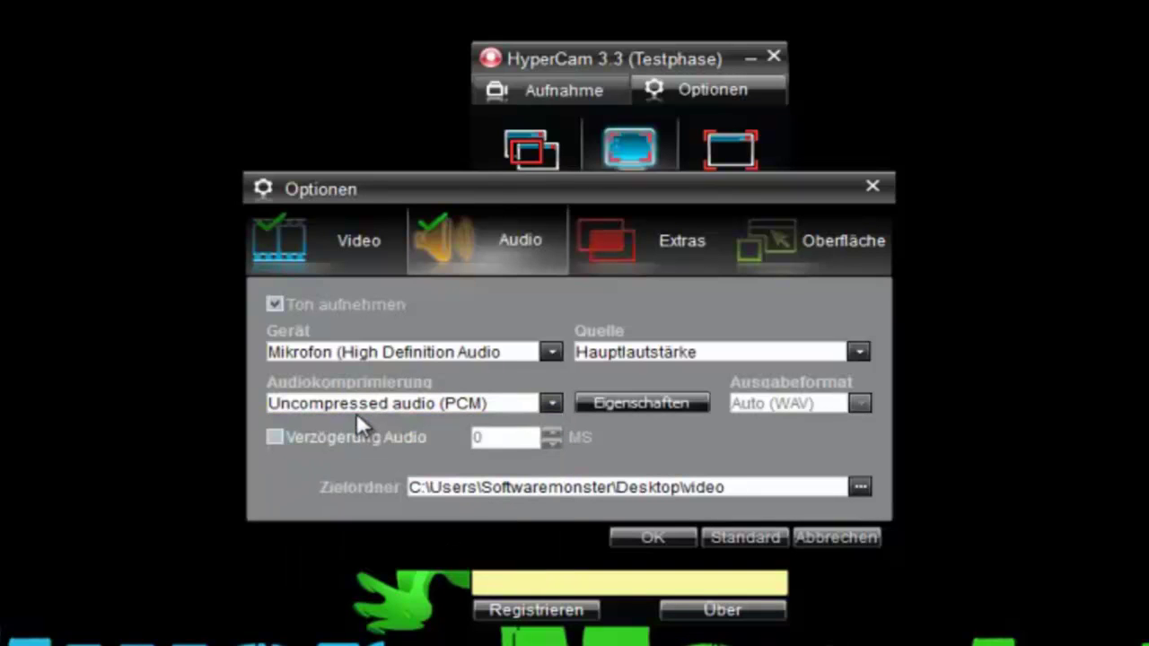
pyautogui.click(734, 355)
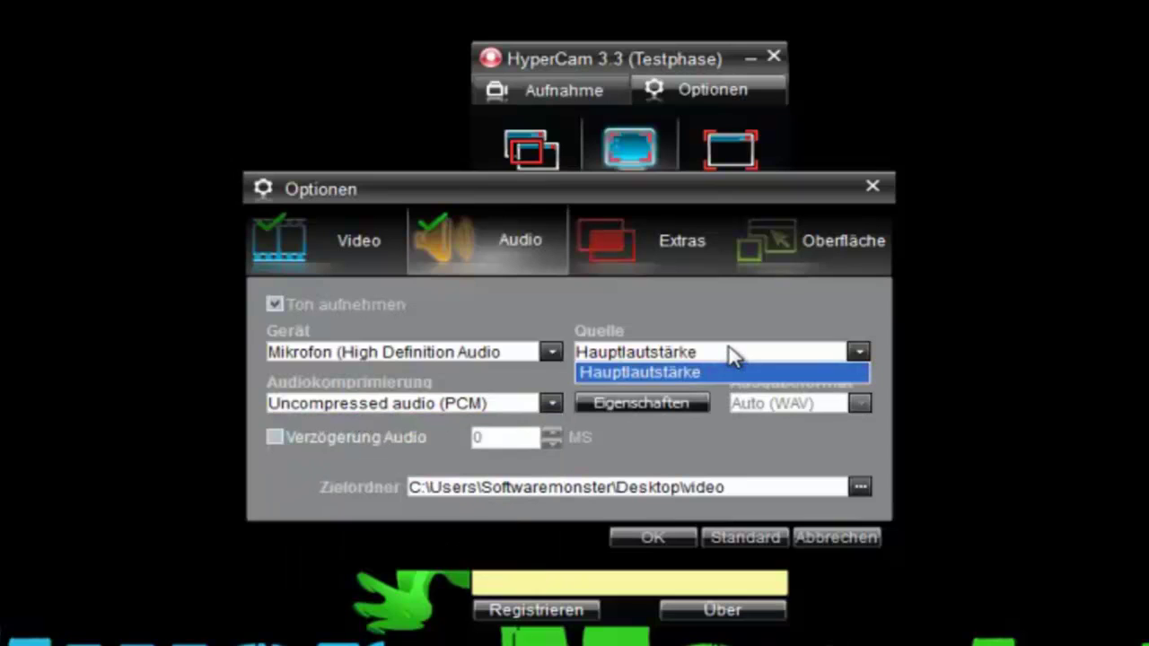
pyautogui.click(658, 370)
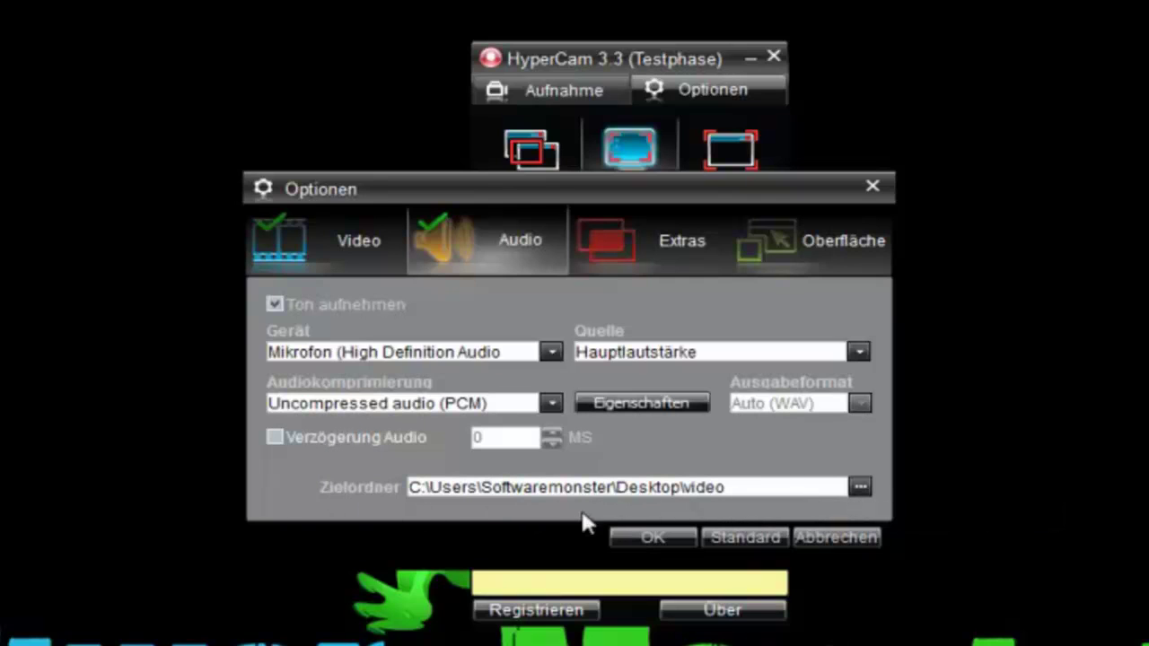
# - Review the extras, interface and video settings, and accept the recording options
pyautogui.click(667, 242)
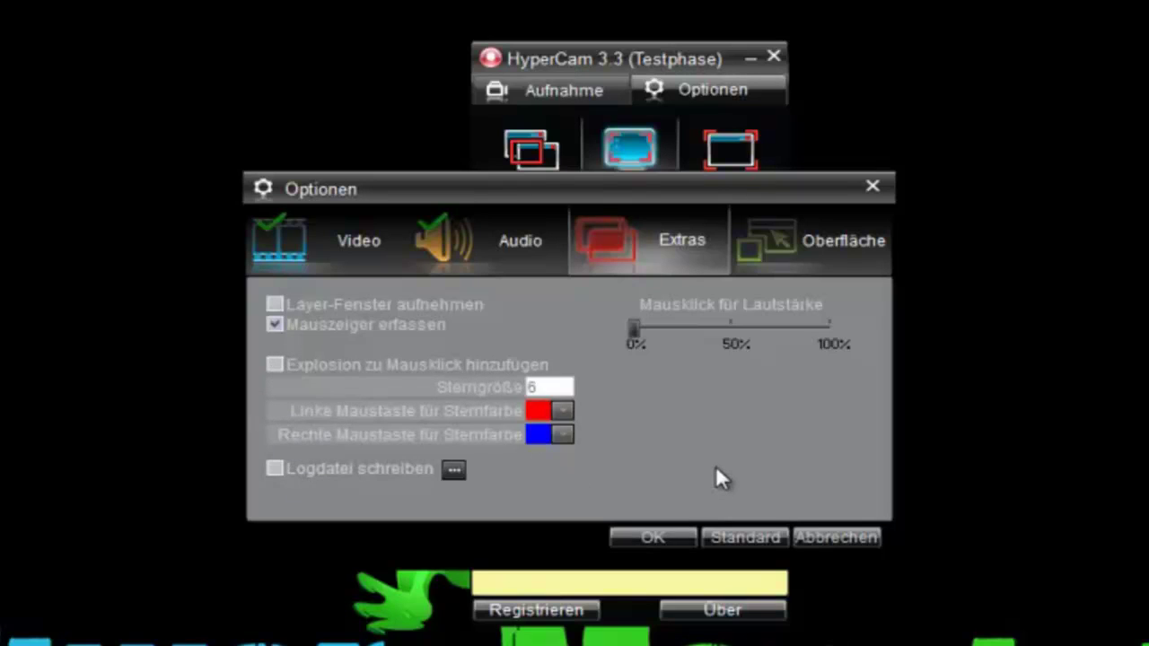
pyautogui.click(816, 240)
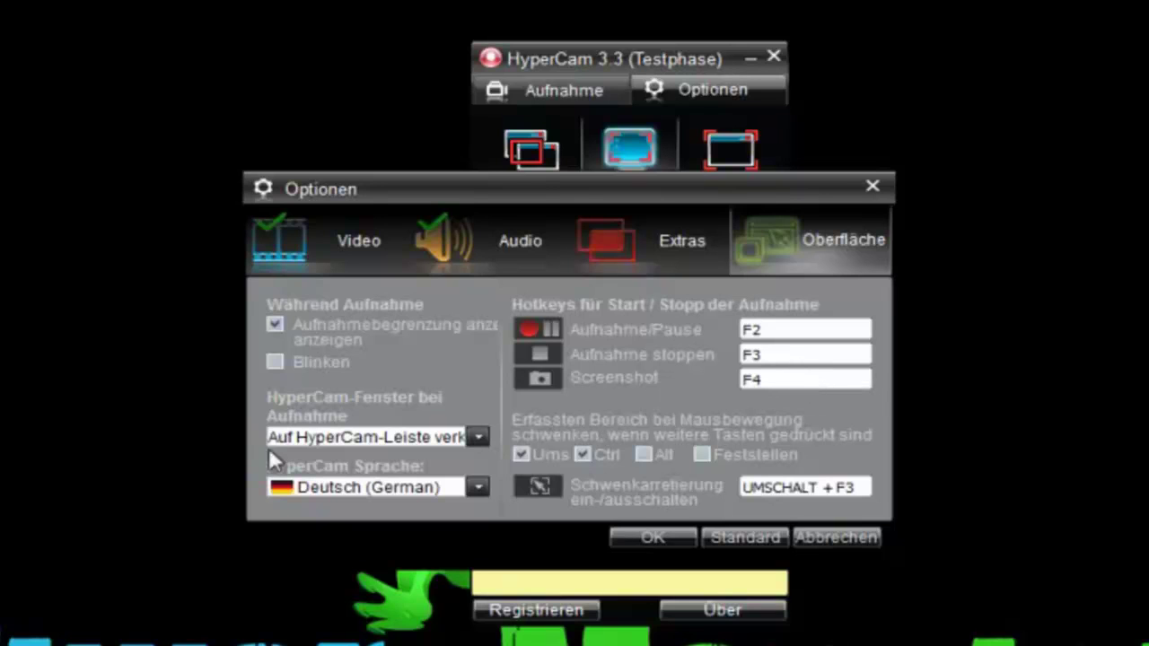
pyautogui.click(348, 248)
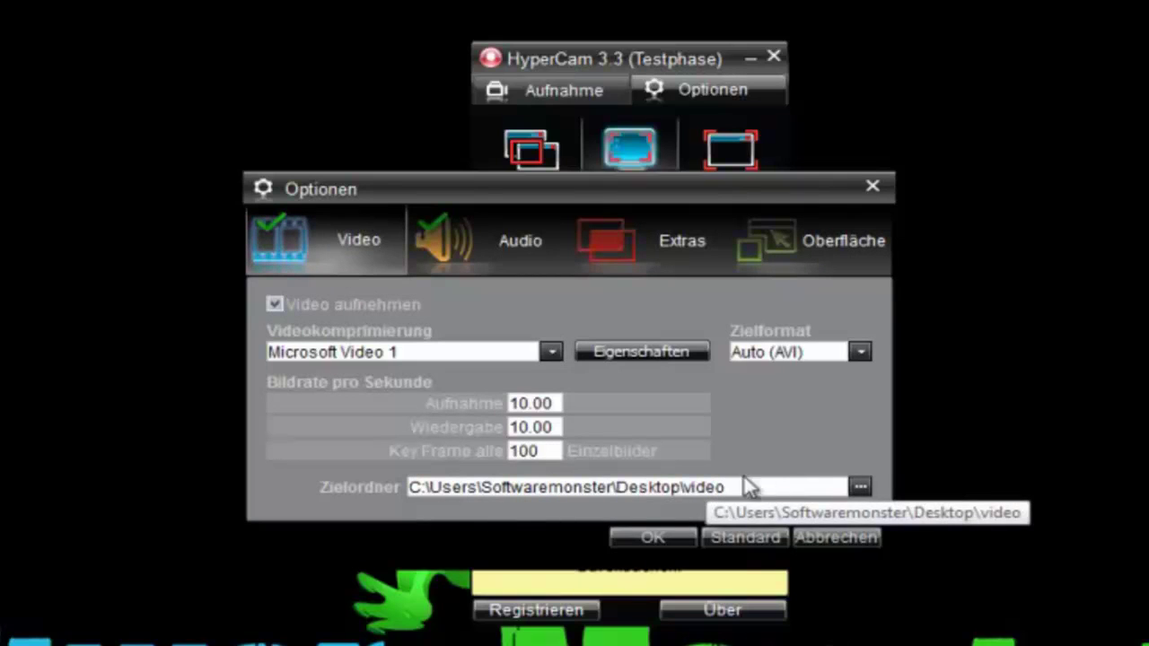
pyautogui.click(653, 539)
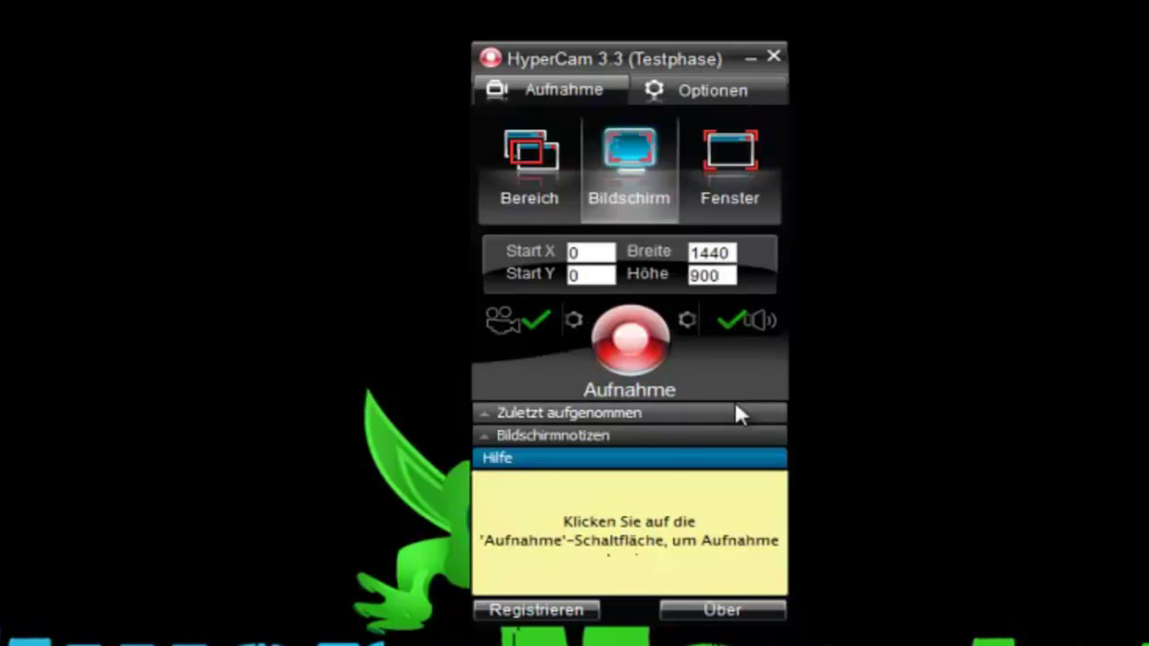
# - Record the full screen while moving the drive D and volume H desktop shortcuts and briefly opening the Windows file search
pyautogui.click(614, 328)
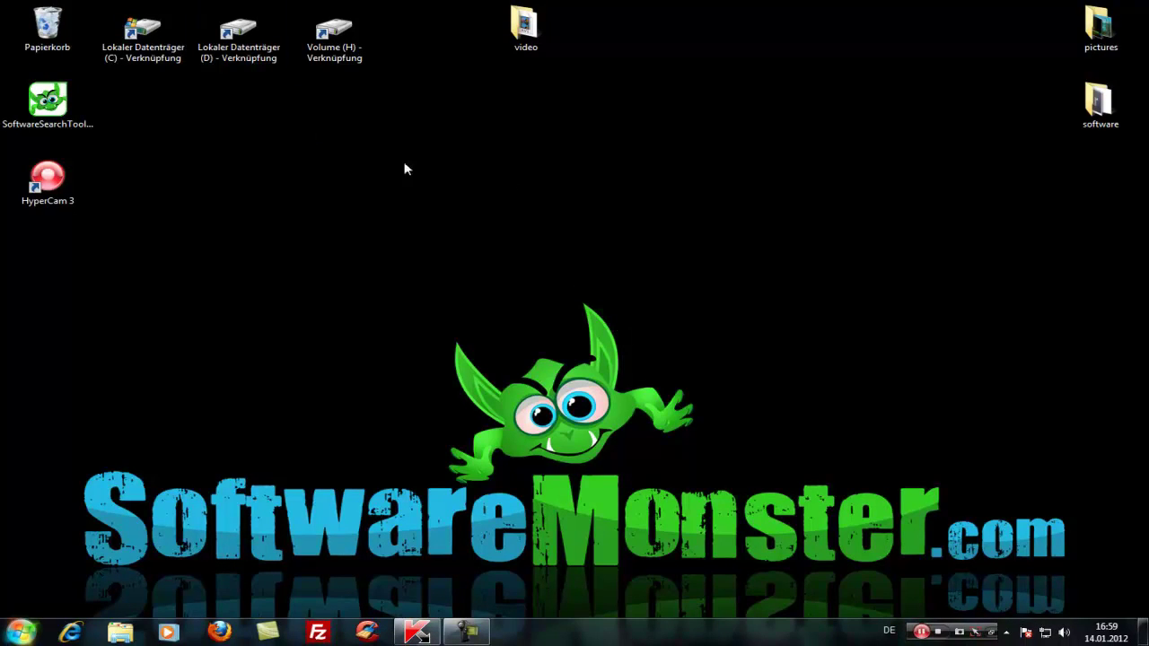
pyautogui.moveTo(238, 59); pyautogui.dragTo(54, 304)
pyautogui.click(244, 284)
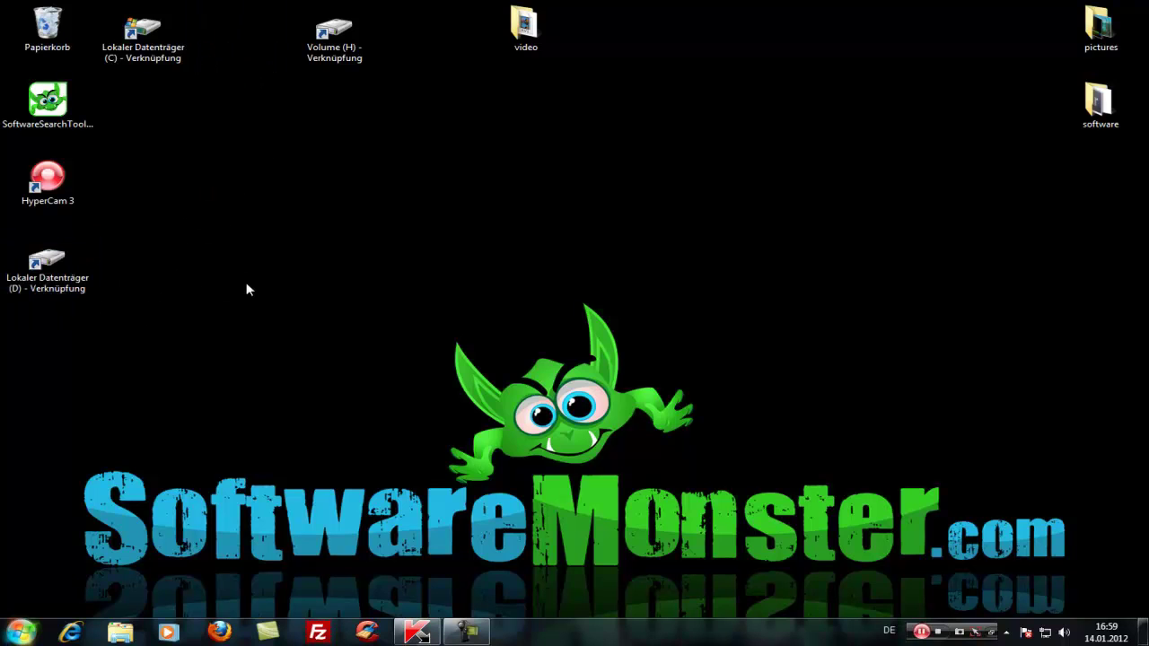
pyautogui.moveTo(334, 52); pyautogui.dragTo(697, 30)
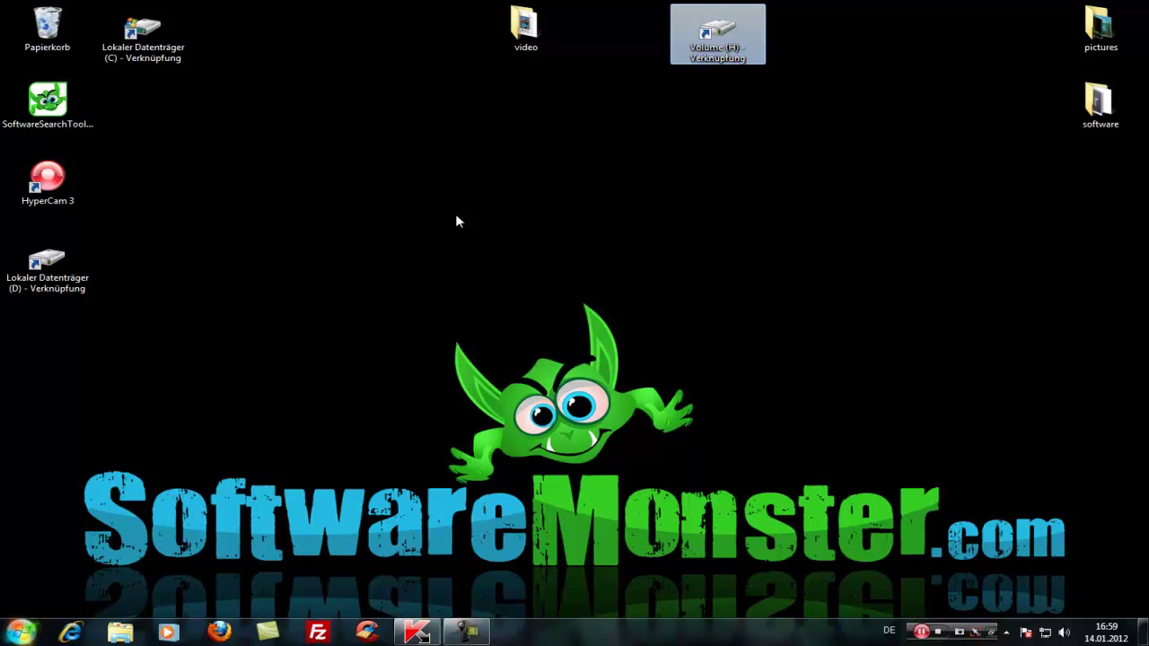
pyautogui.press('super+f')
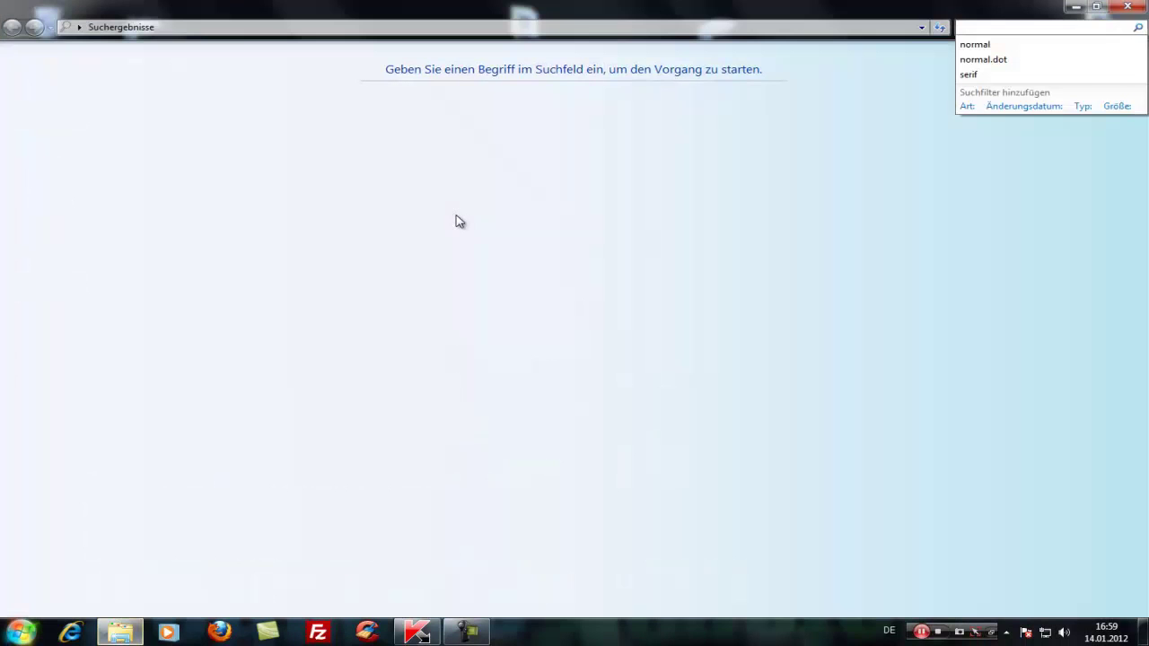
pyautogui.click(1128, 8)
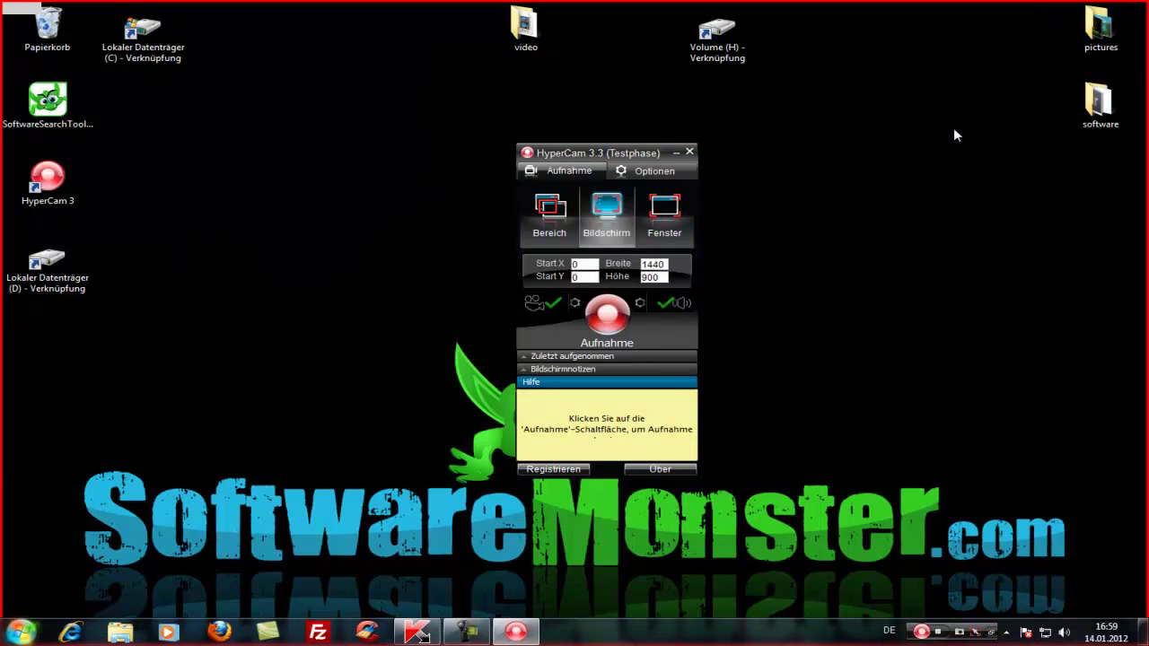
# - Play the recorded AVI clip from the desktop's video folder, and close the player and the folder
pyautogui.click(529, 28)
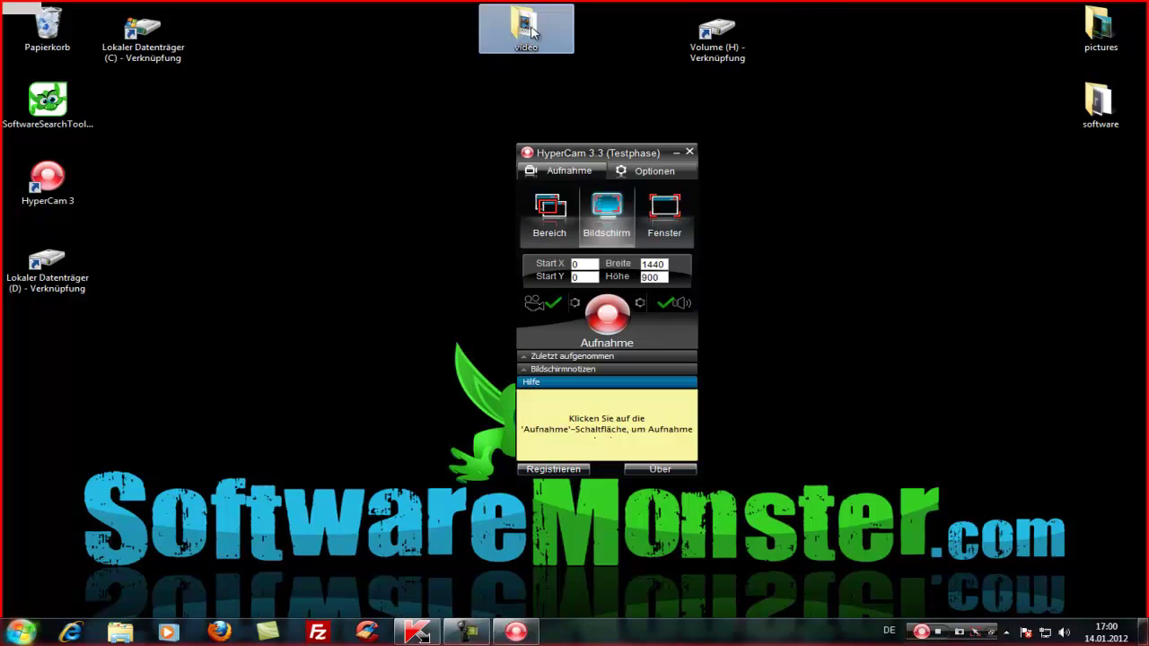
pyautogui.doubleClick(529, 28)
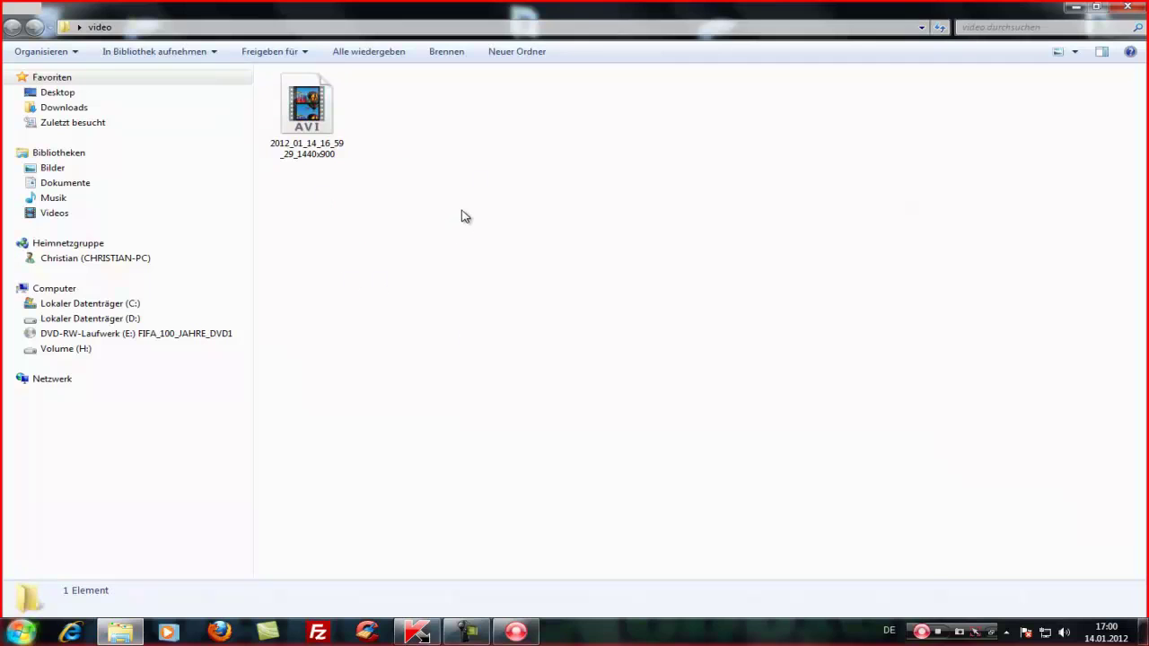
pyautogui.click(312, 143)
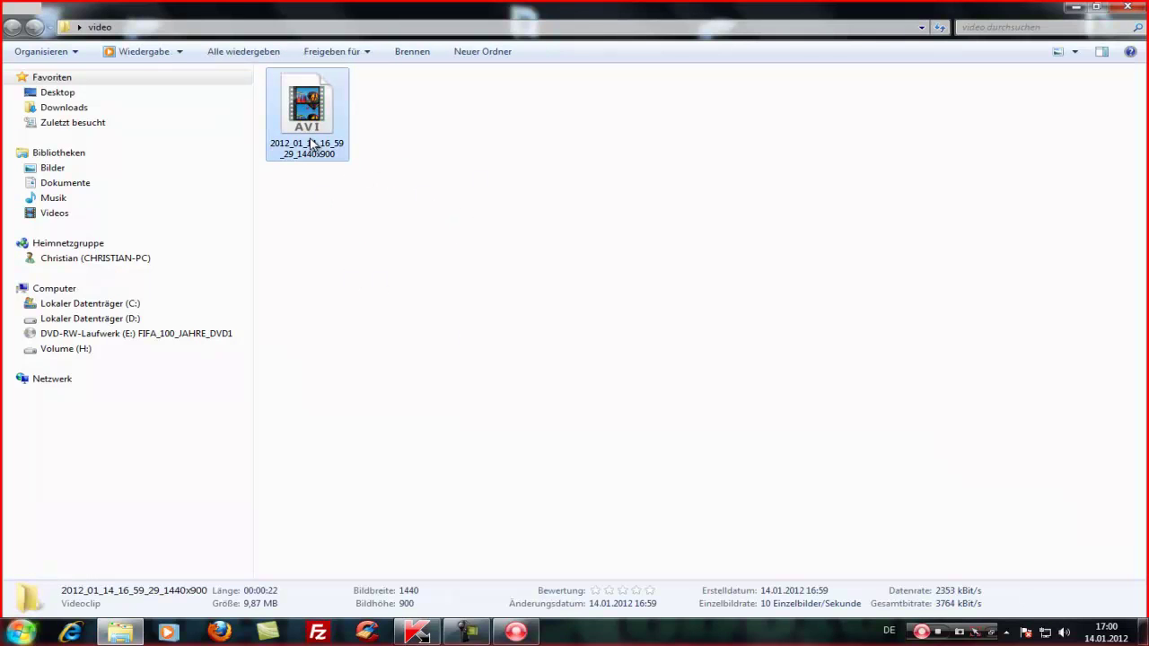
pyautogui.doubleClick(312, 144)
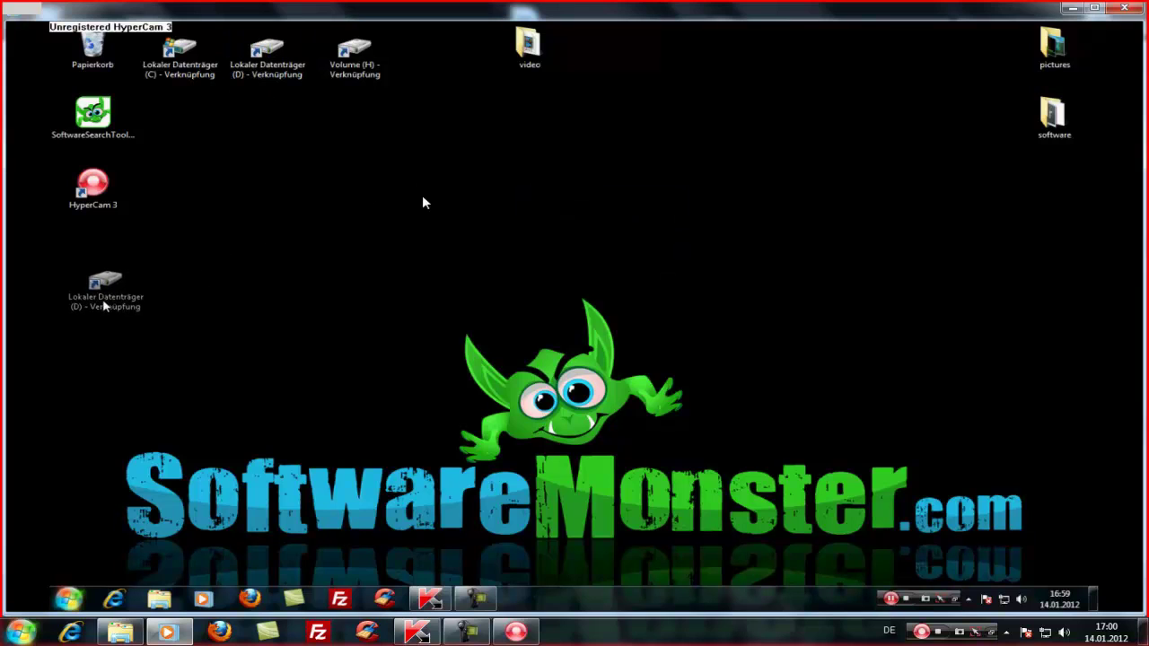
pyautogui.moveTo(649, 254)
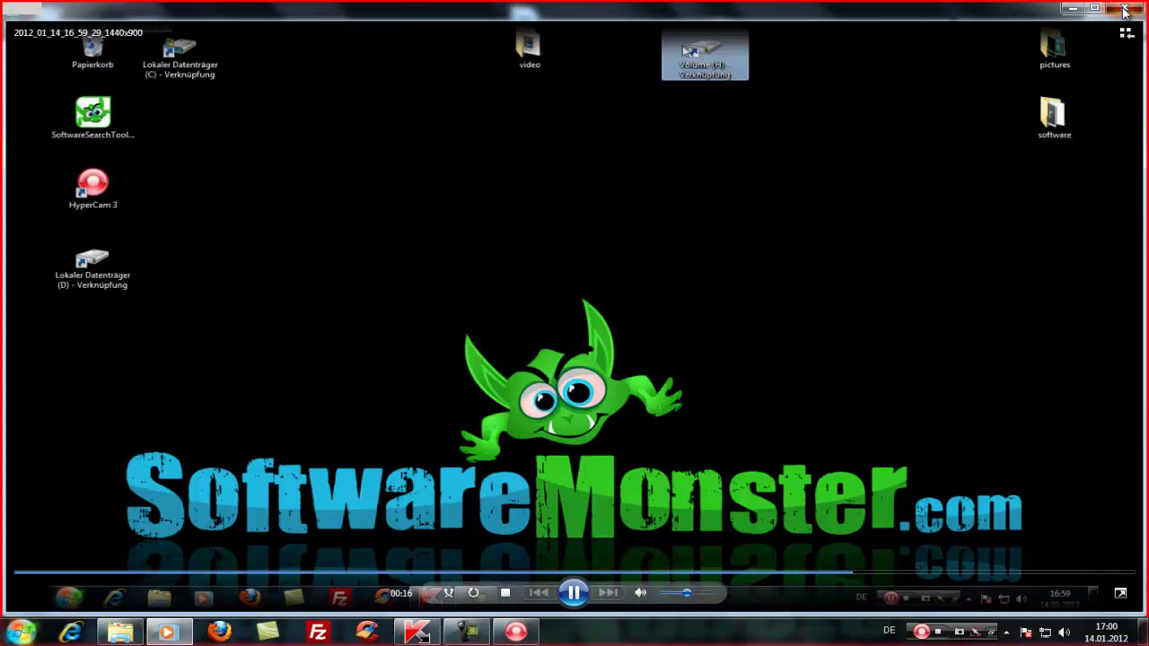
pyautogui.click(1126, 9)
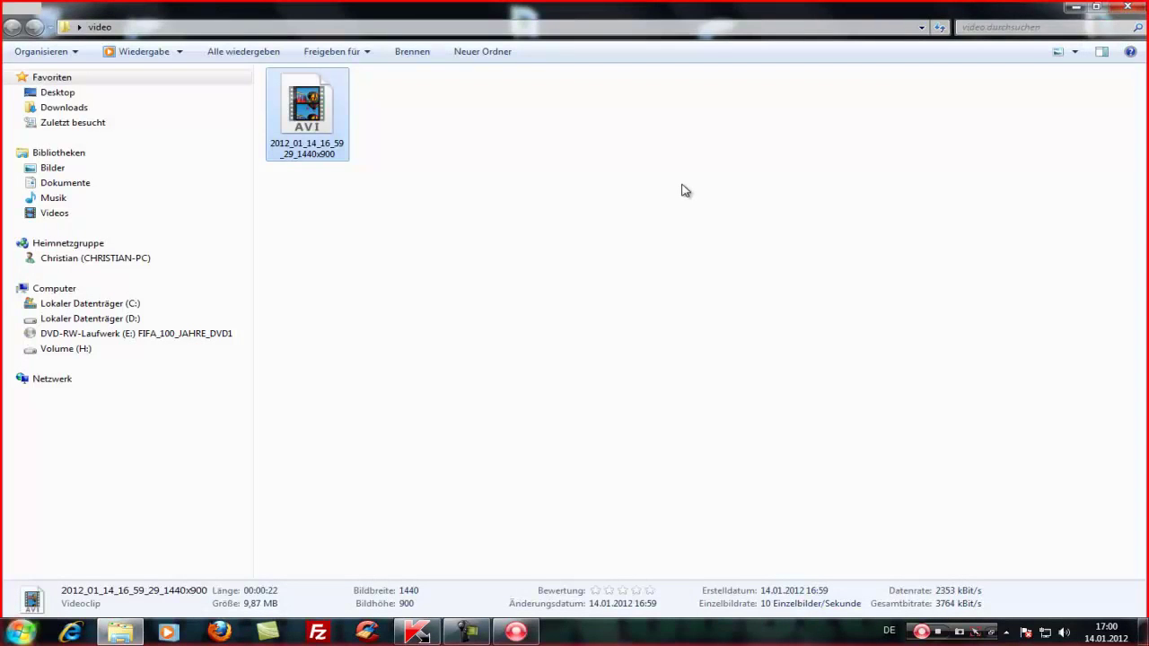
pyautogui.click(1126, 7)
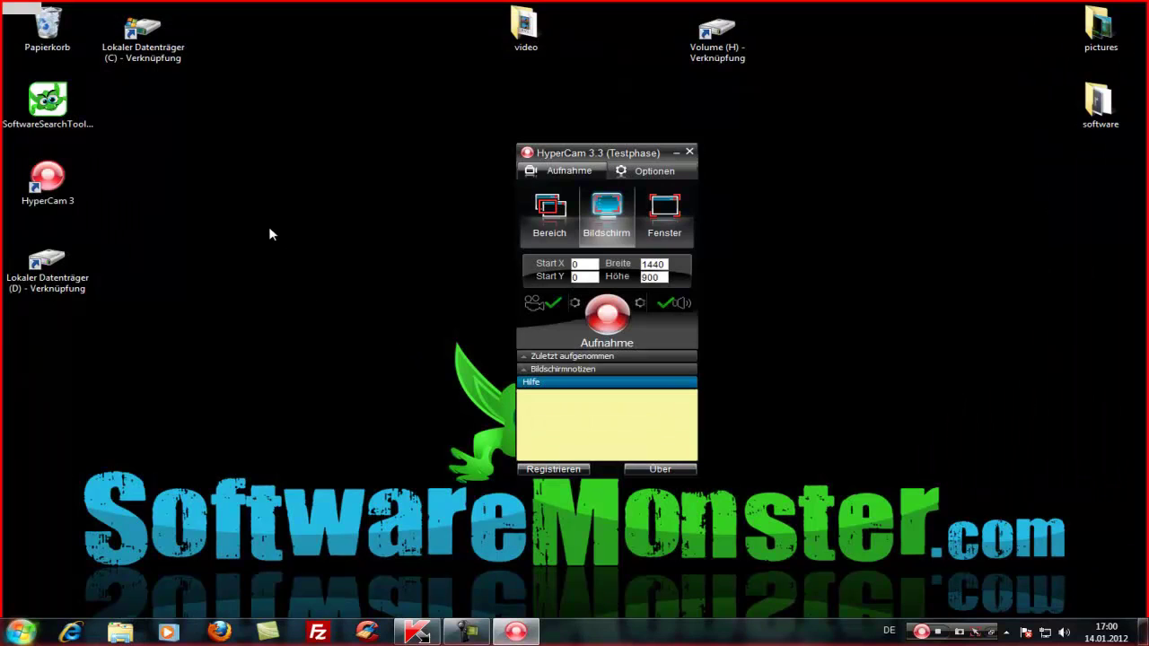
# - Move the drive D shortcut back beside the drive C shortcut and close HyperCam
pyautogui.moveTo(49, 264); pyautogui.dragTo(254, 35)
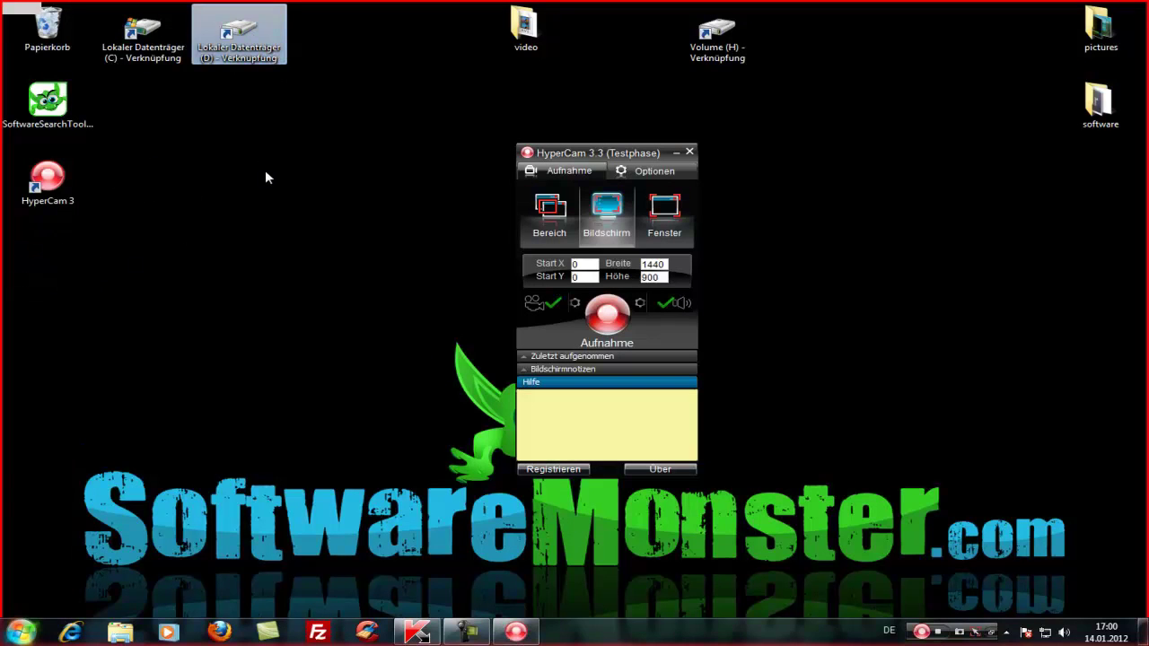
pyautogui.click(691, 150)
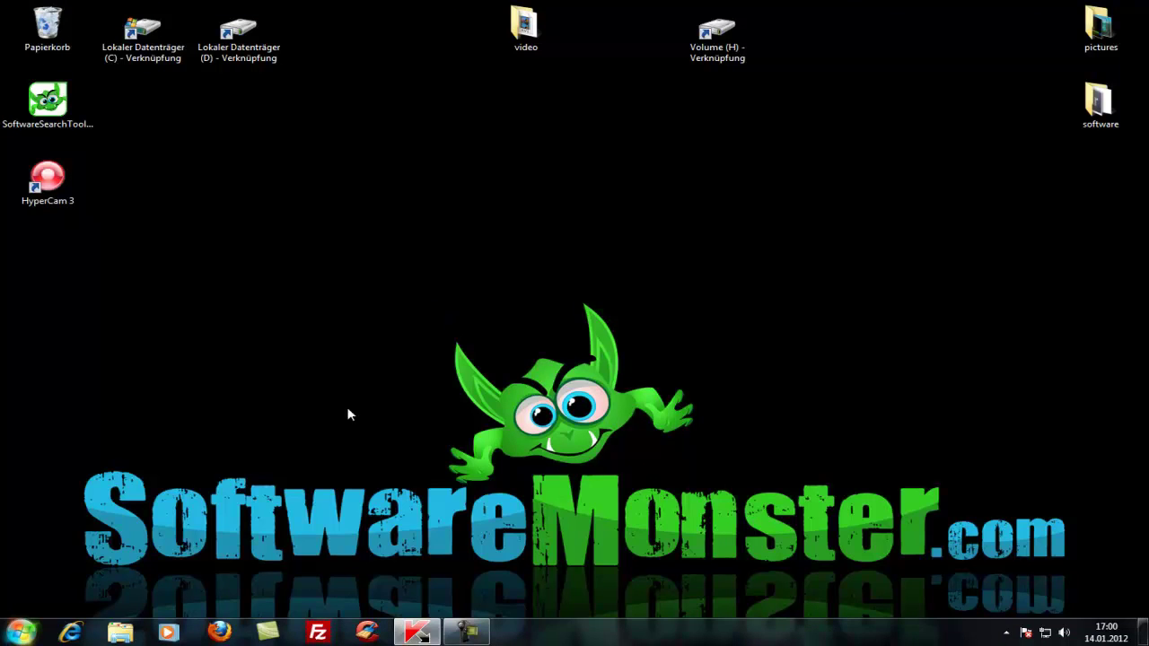
pyautogui.click(219, 632)
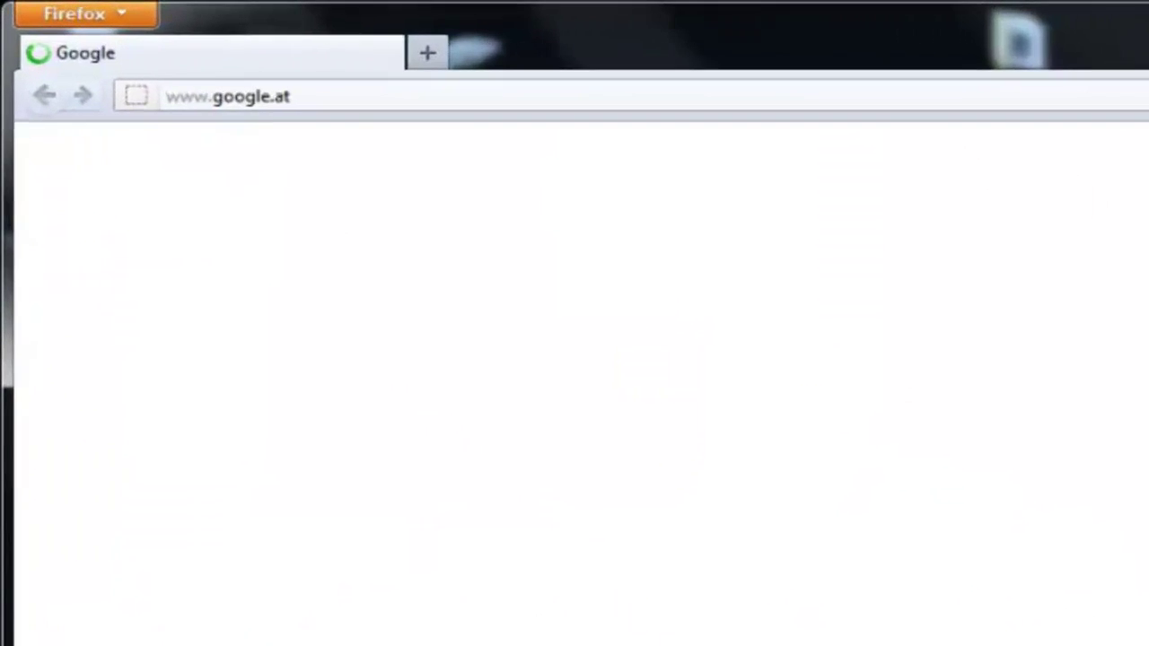
pyautogui.click(699, 92)
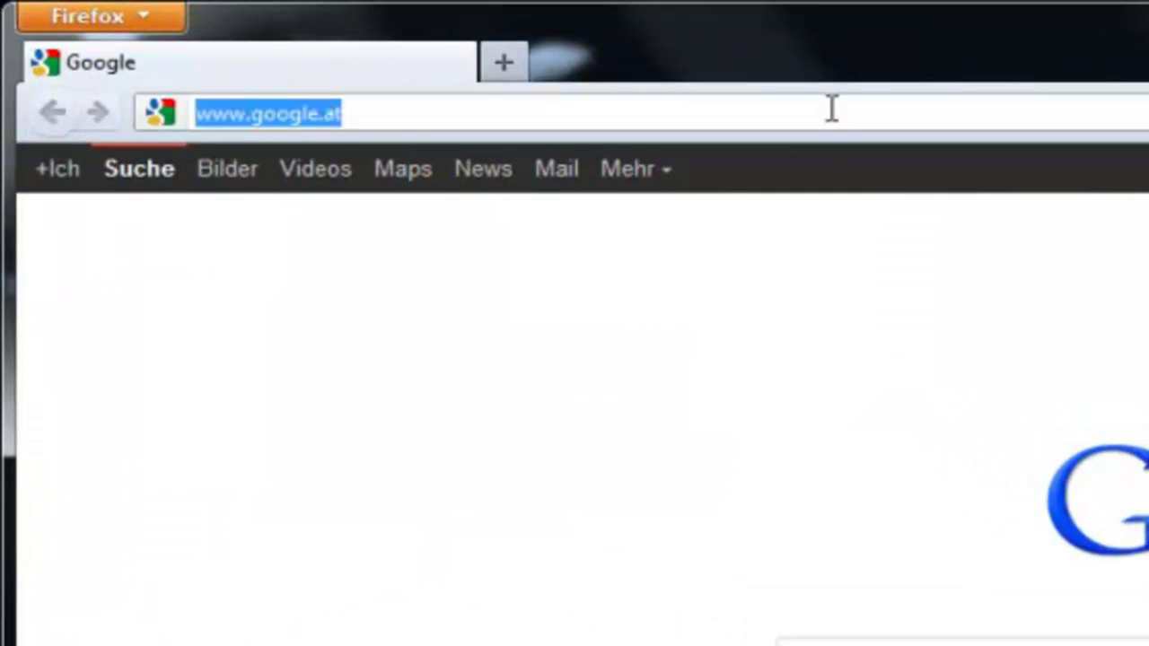
pyautogui.write('softwa')
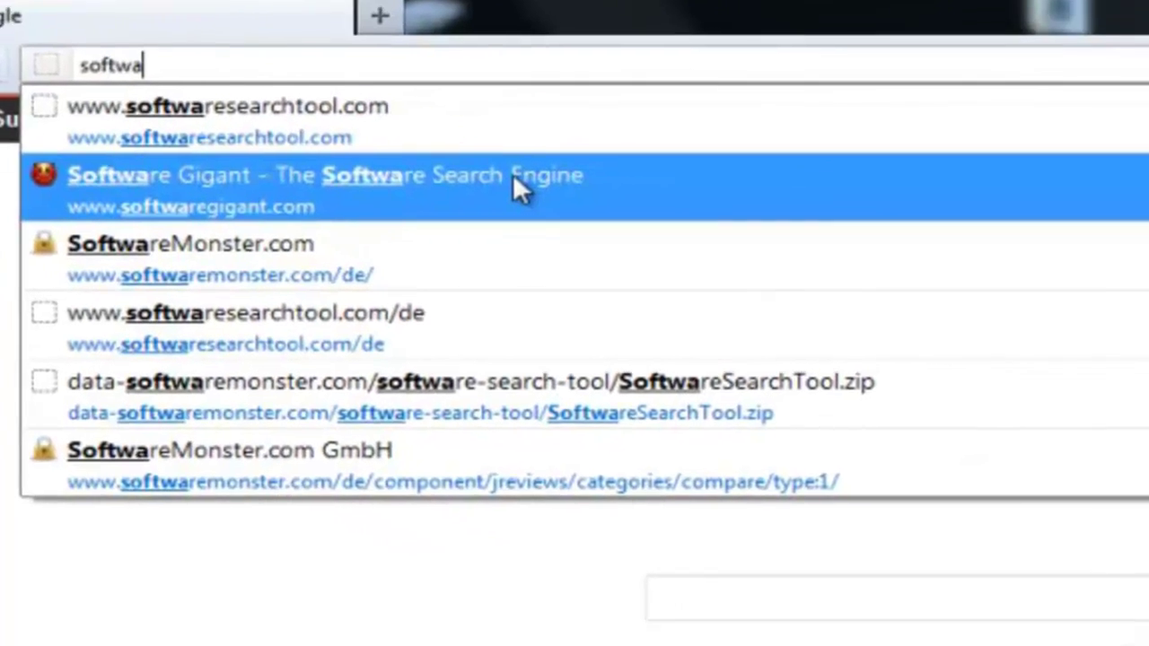
pyautogui.click(668, 230)
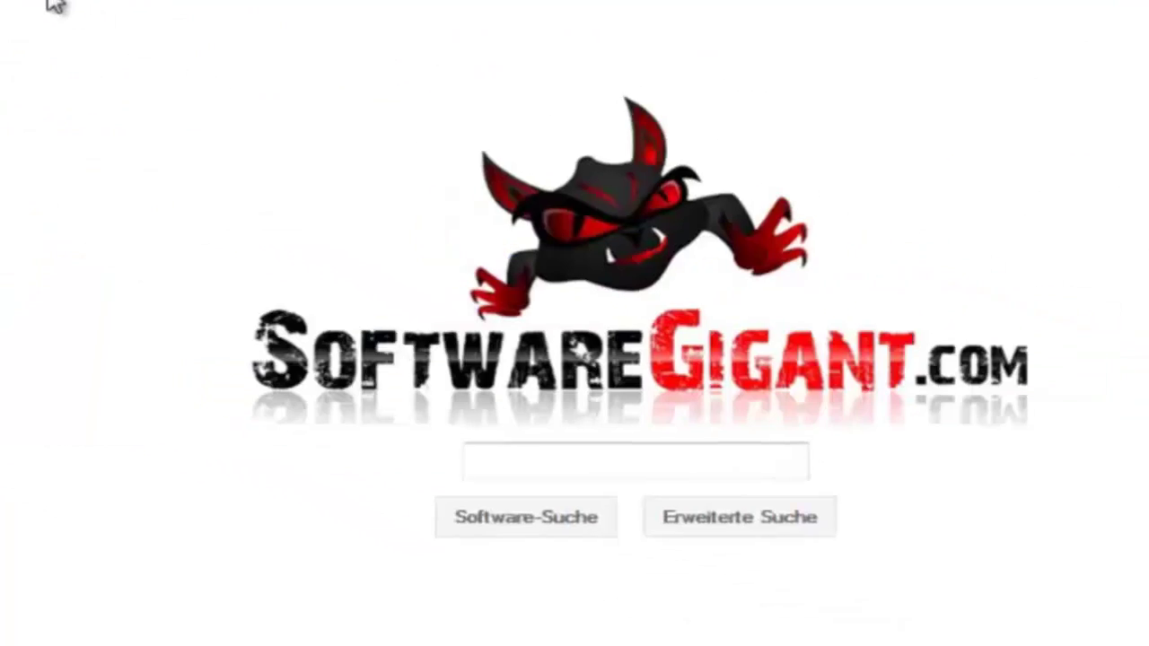
# - Search the Software Gigant site for "hyper"
pyautogui.click(610, 464)
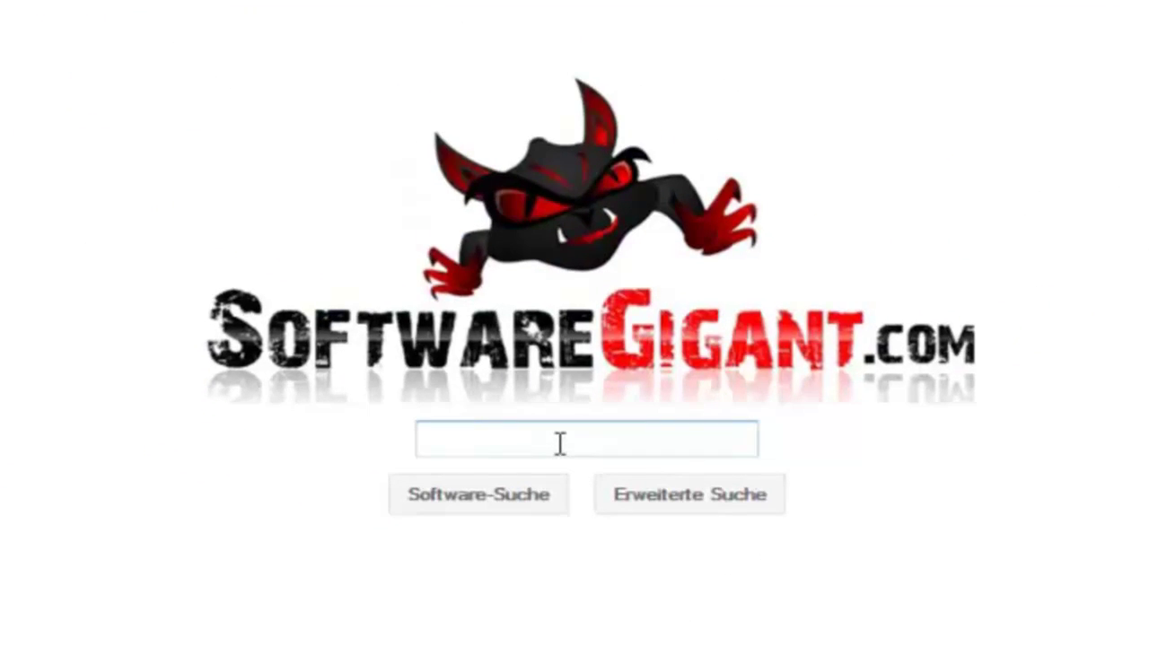
pyautogui.write('hyper')
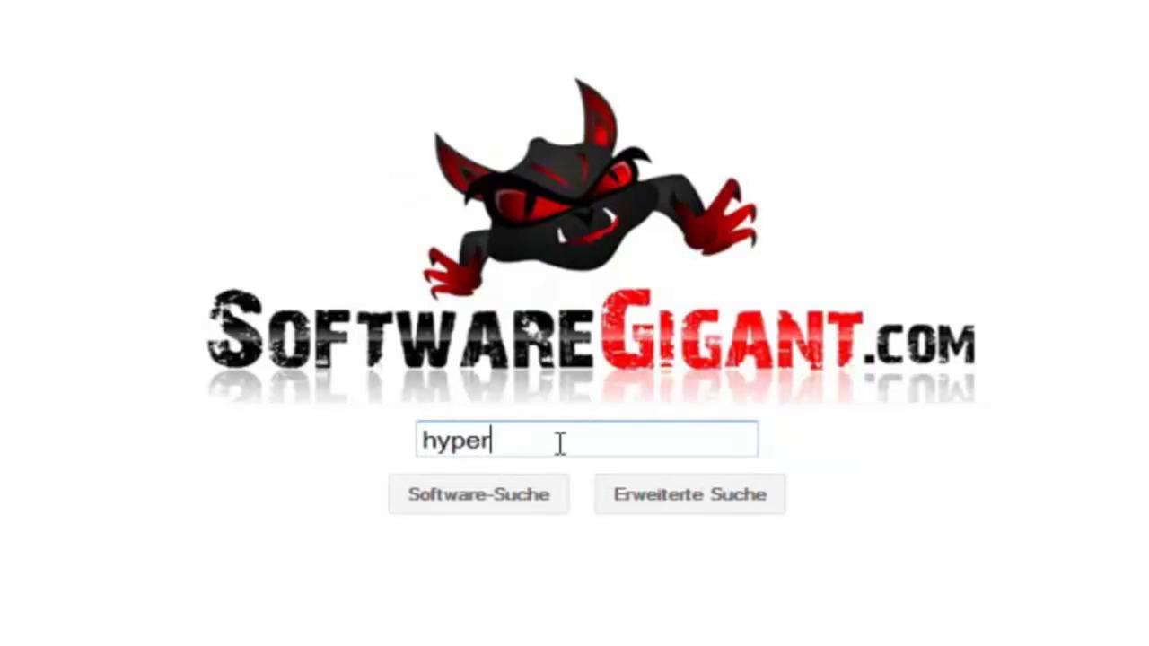
pyautogui.press('Return')
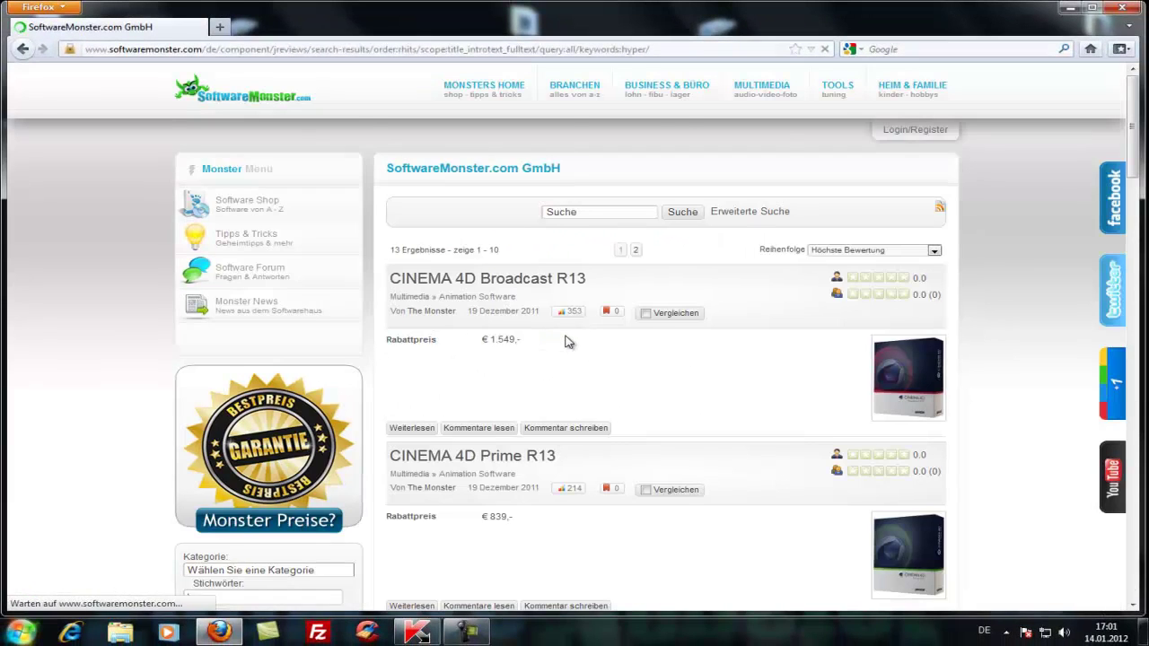
# - Go to page 2 of the search results and open the HyperCam product page
pyautogui.scroll(-3, 565, 341)
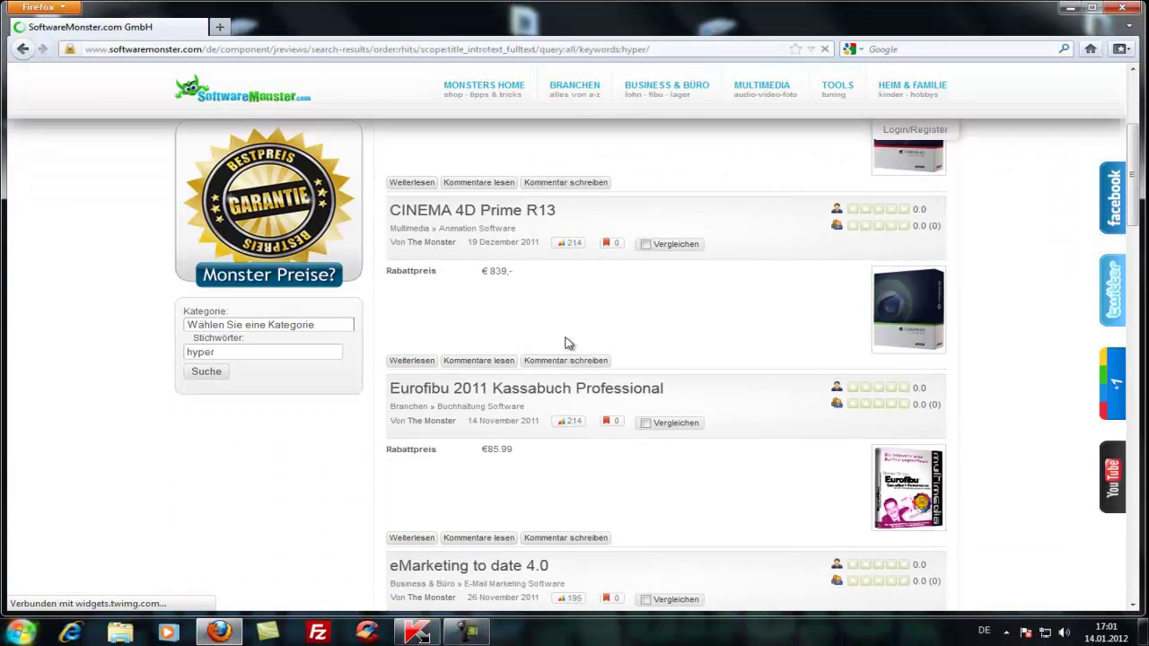
pyautogui.scroll(-5, 567, 342)
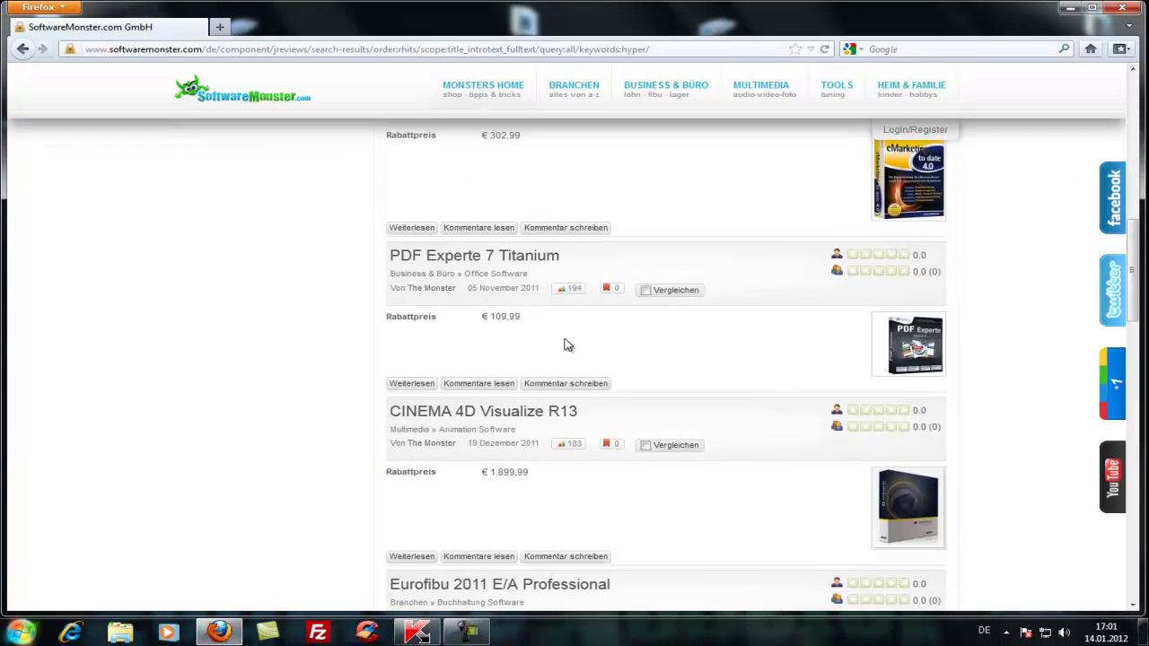
pyautogui.scroll(-10, 565, 344)
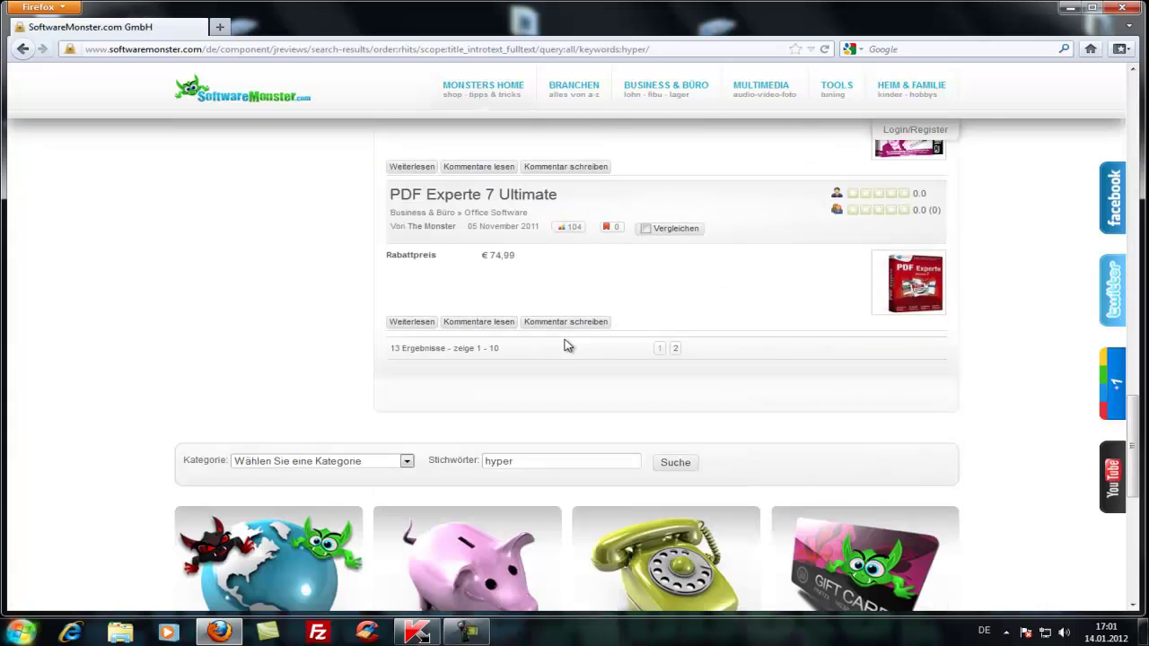
pyautogui.click(677, 352)
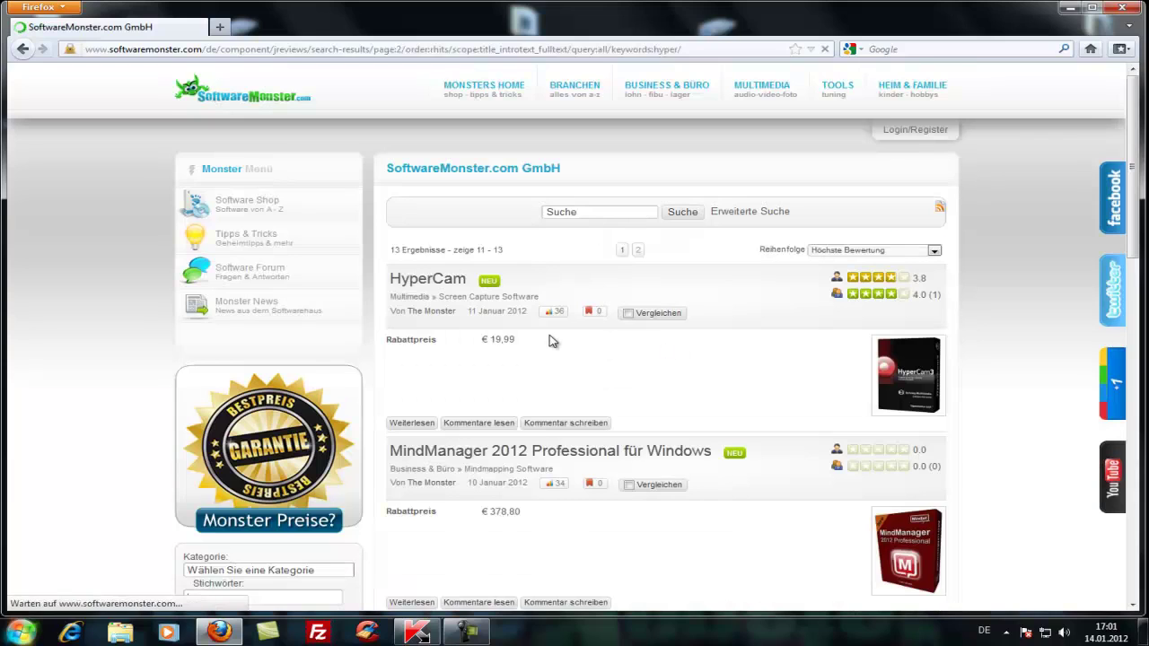
pyautogui.click(438, 283)
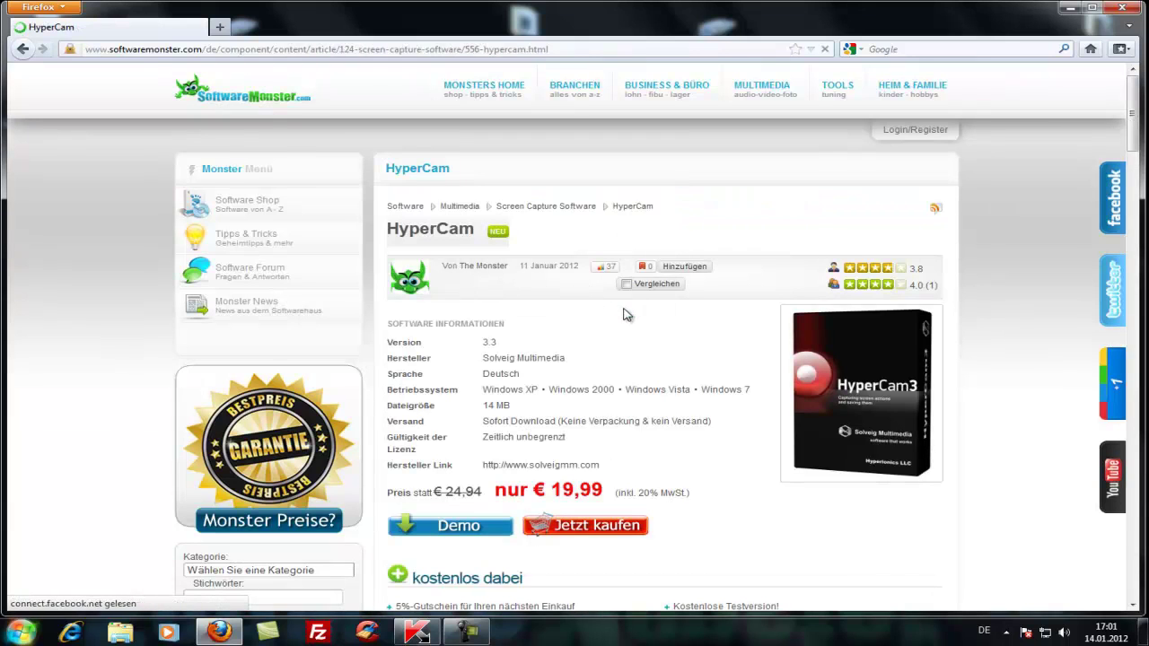
# - Examine the HyperCam product page, including its advantages, product details, system requirements, author review and user comments
pyautogui.scroll(-5, 531, 379)
pyautogui.scroll(-3, 547, 375)
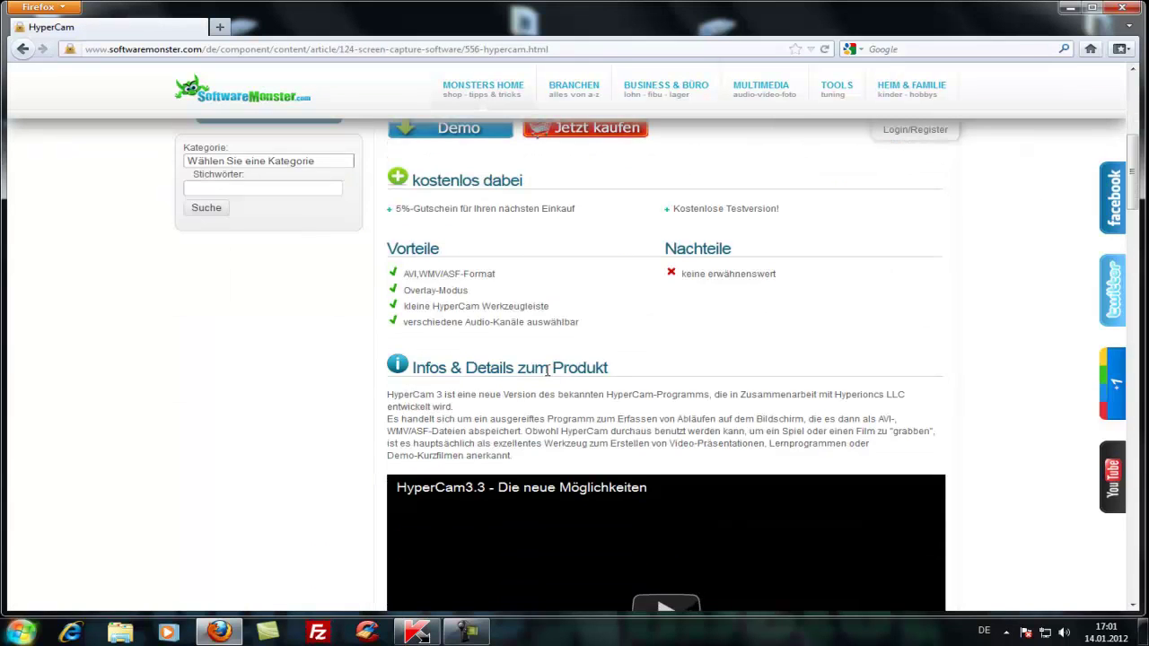
pyautogui.scroll(-10, 351, 326)
pyautogui.scroll(-8, 367, 311)
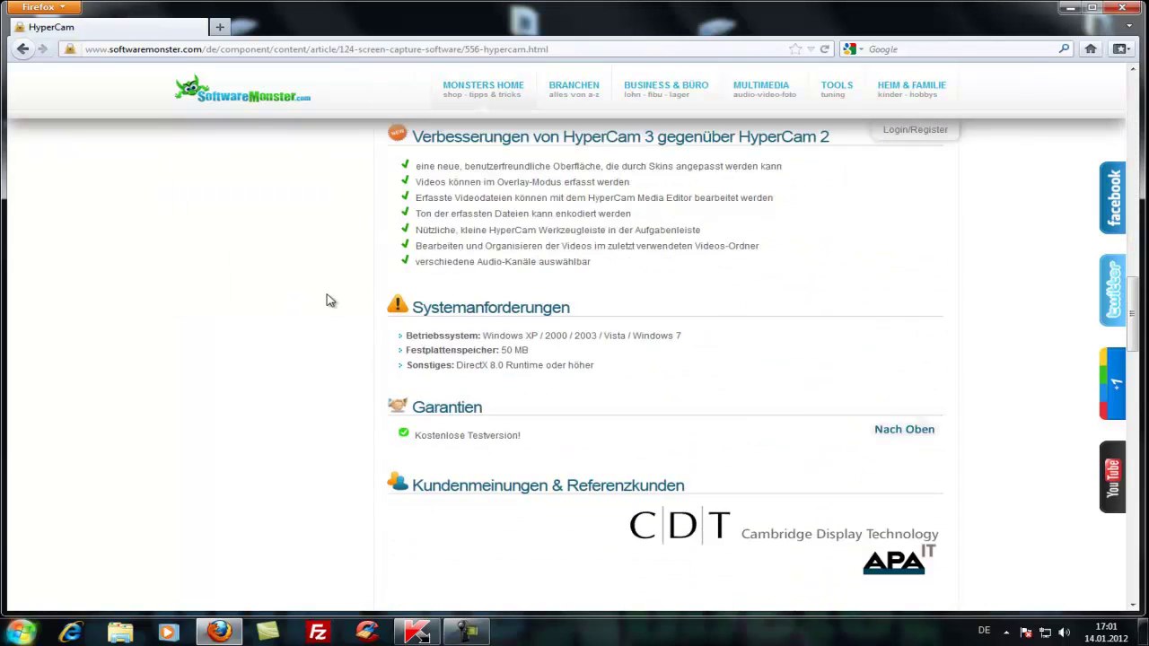
pyautogui.scroll(-8, 329, 301)
pyautogui.scroll(-6, 330, 300)
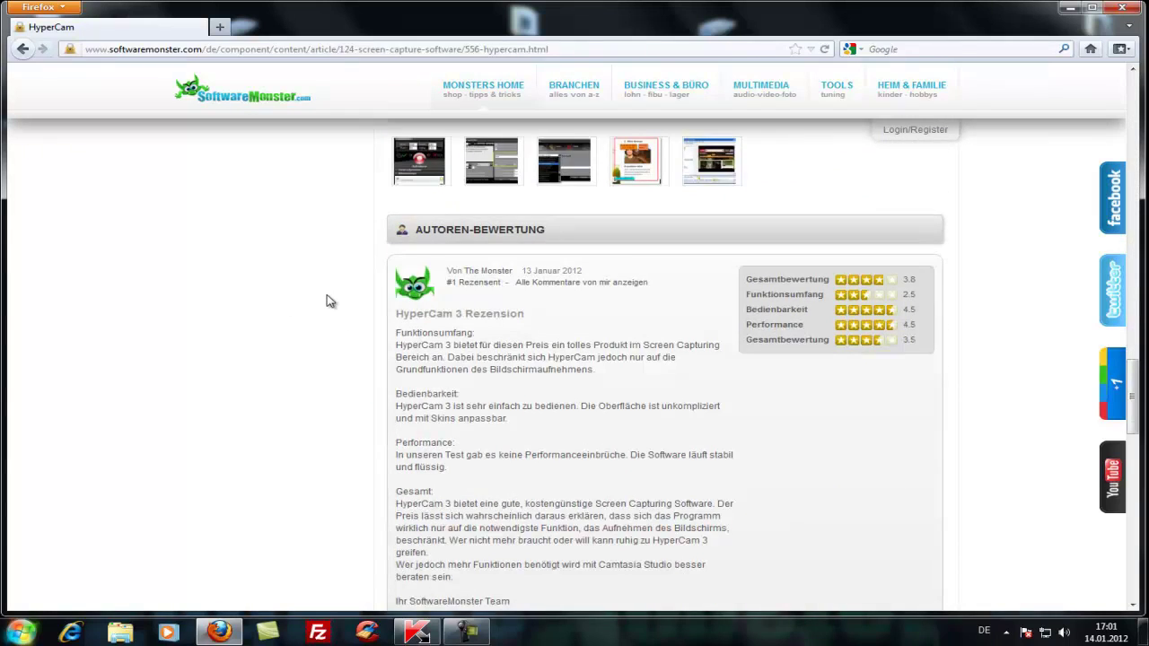
pyautogui.scroll(-5, 560, 318)
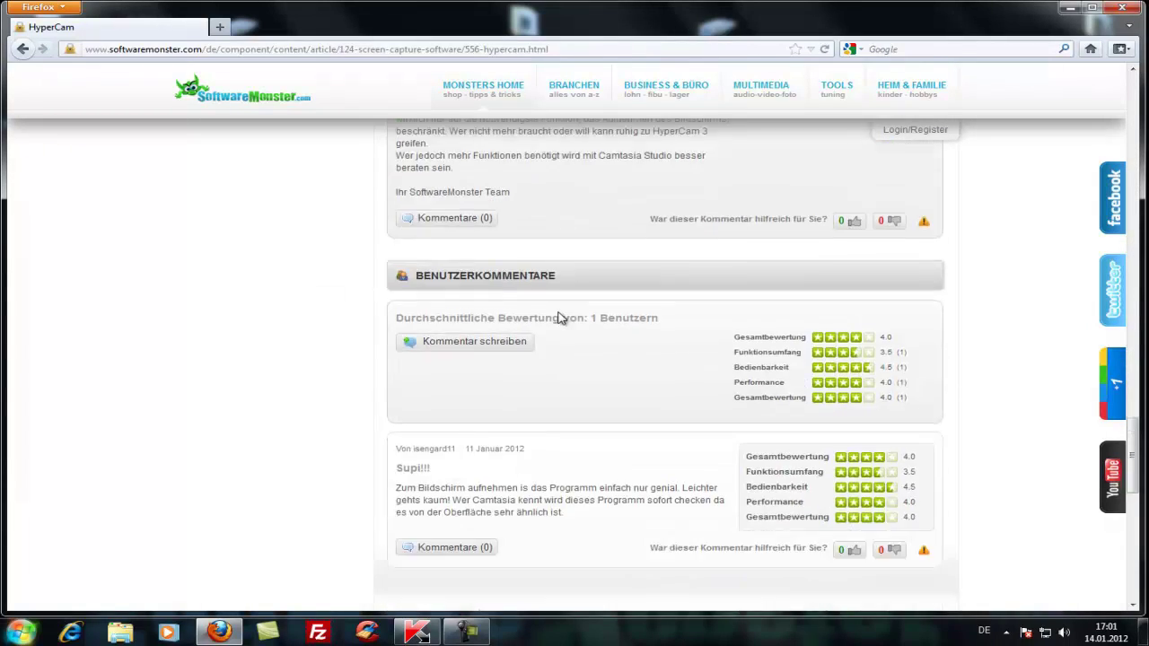
pyautogui.scroll(-5, 580, 318)
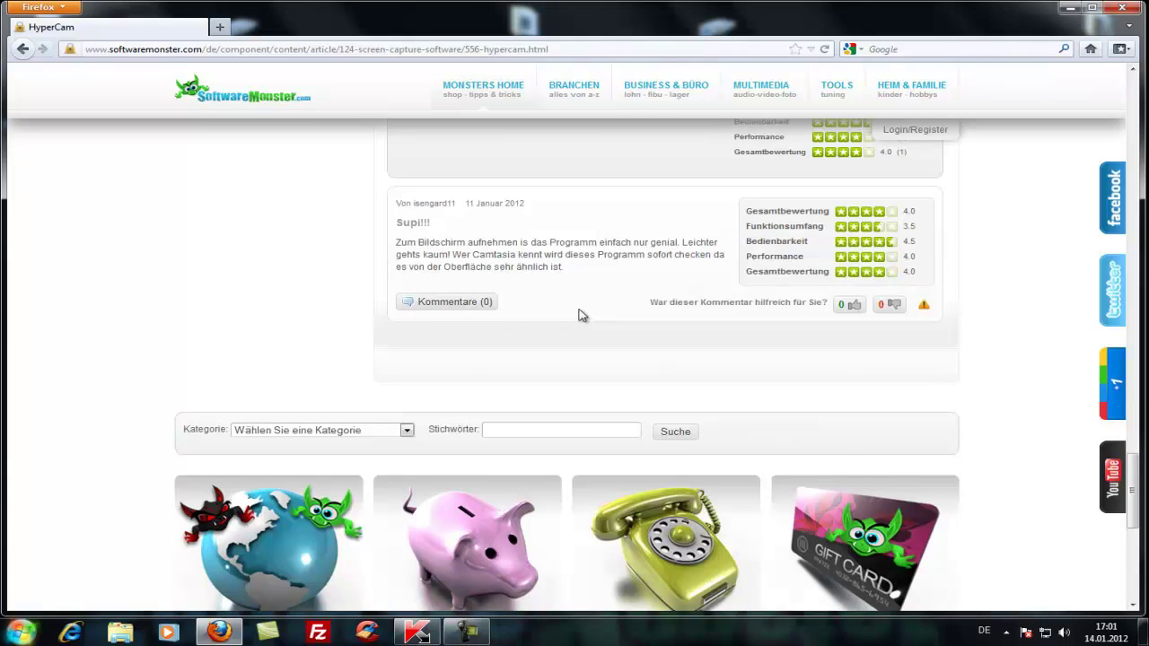
pyautogui.scroll(-2, 582, 314)
pyautogui.scroll(20, 608, 307)
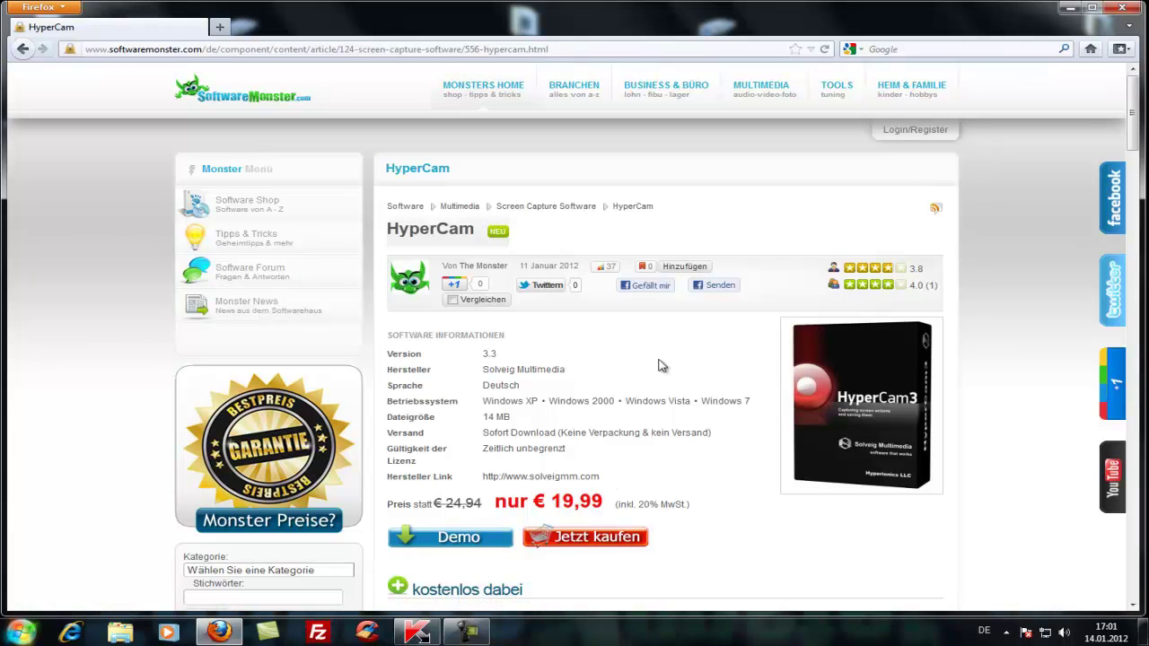
# - Return to the search results, mark HyperCam, MindManager 2012 Professional für Windows and Camtasia*:mac for comparison, and compare them all
pyautogui.click(23, 52)
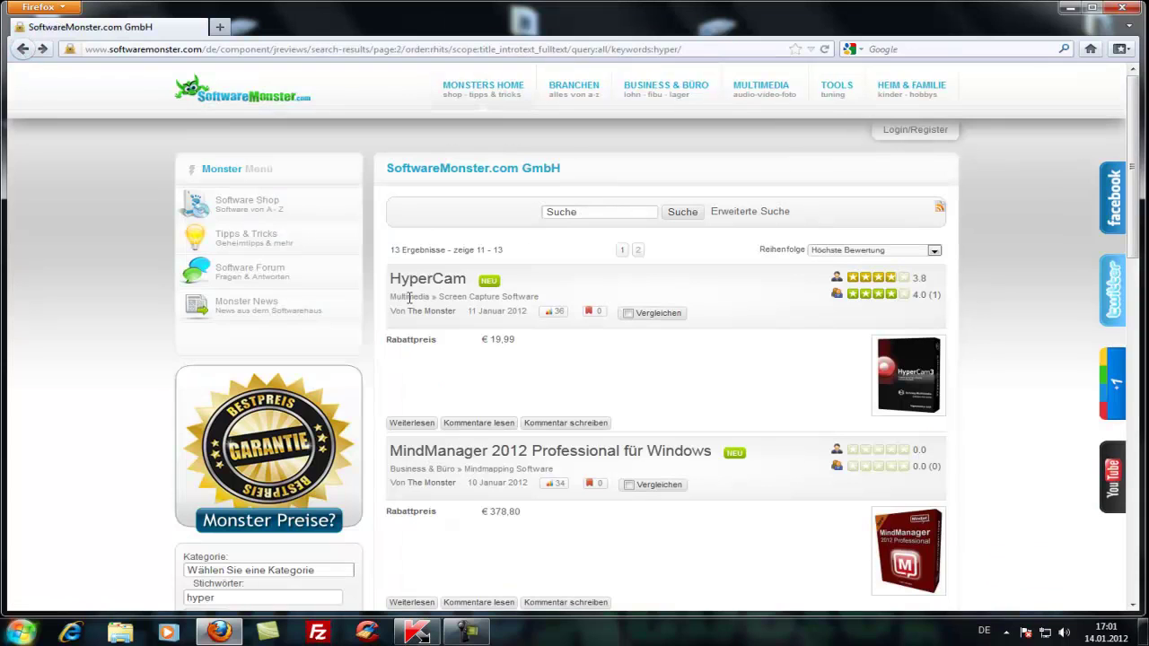
pyautogui.click(627, 312)
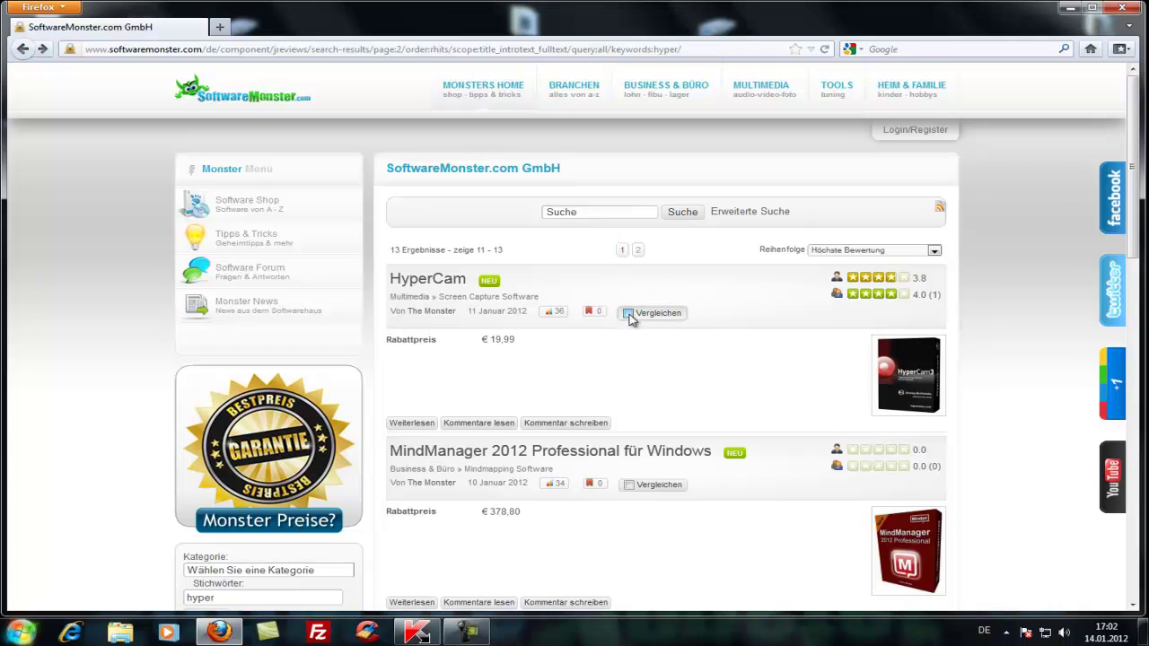
pyautogui.click(628, 484)
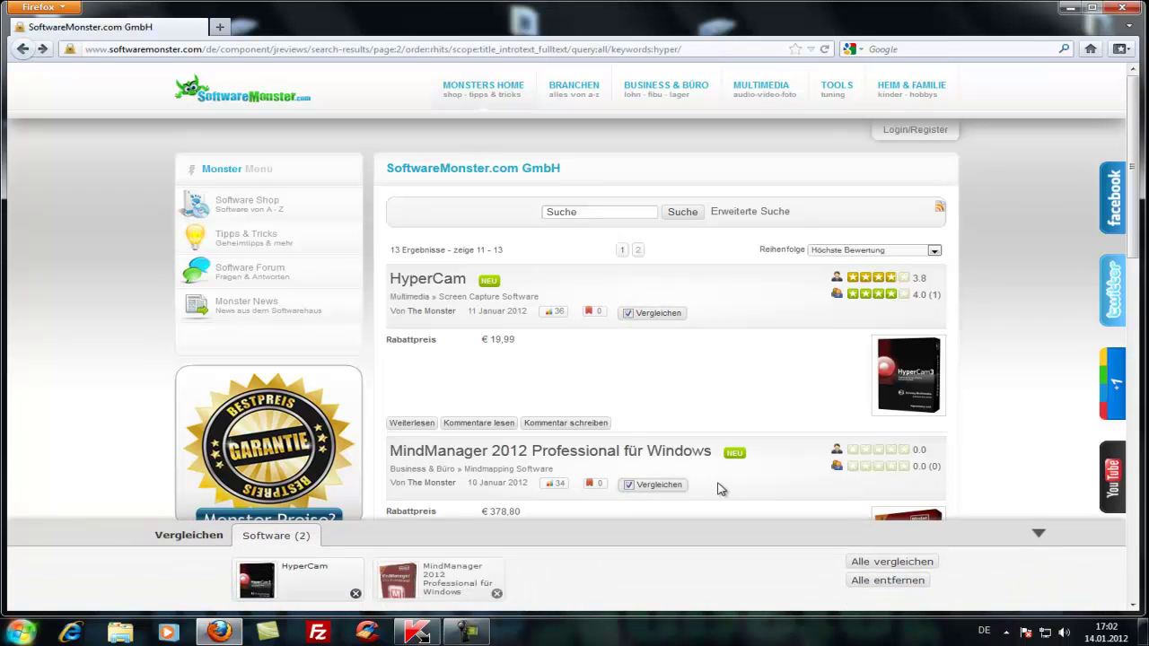
pyautogui.scroll(-3, 722, 489)
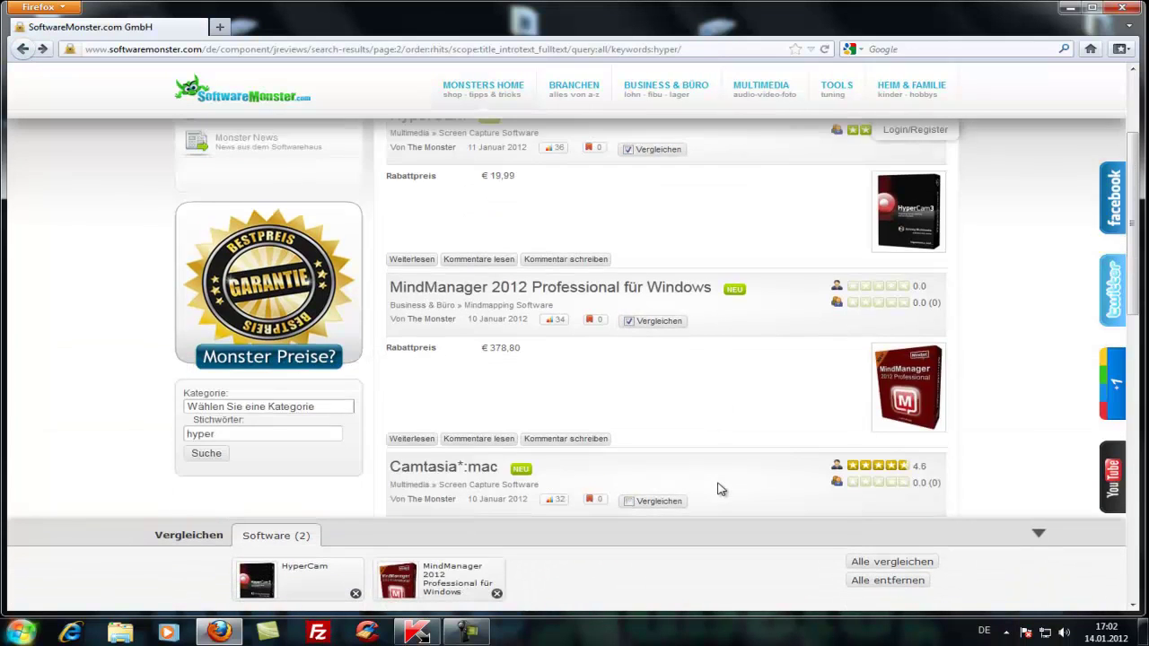
pyautogui.click(628, 501)
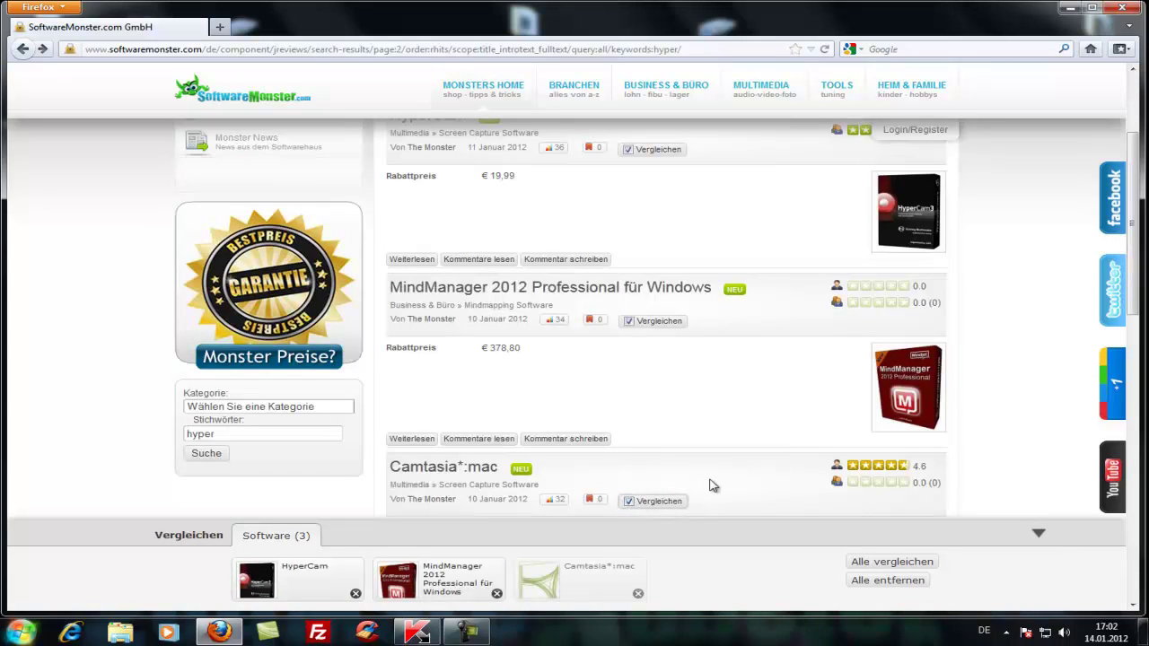
pyautogui.click(900, 563)
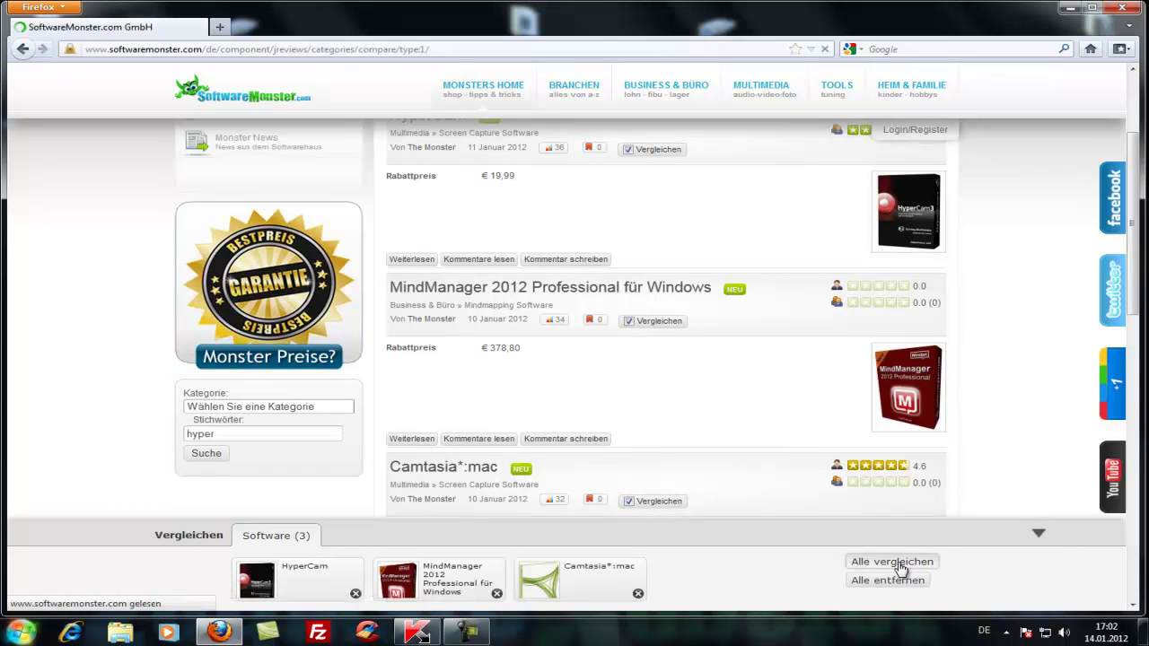
# - Examine the ratings and software information of the three products in the comparison table
pyautogui.scroll(-3, 795, 527)
pyautogui.scroll(-5, 656, 465)
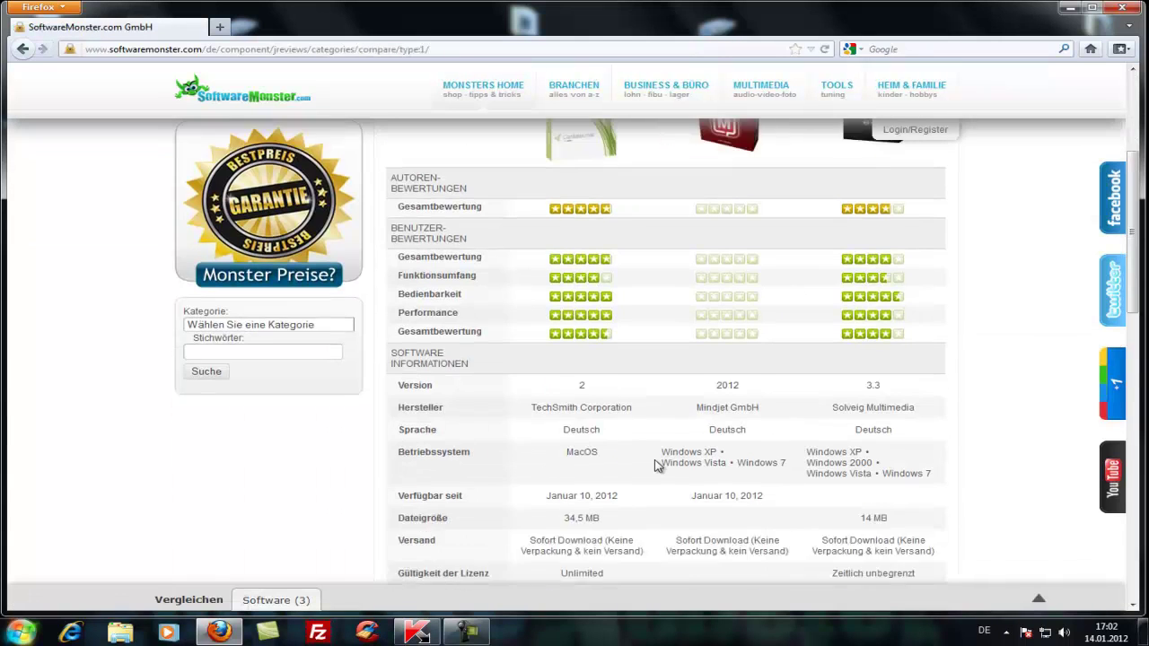
pyautogui.scroll(4, 657, 467)
pyautogui.scroll(-3, 662, 473)
pyautogui.scroll(5, 668, 472)
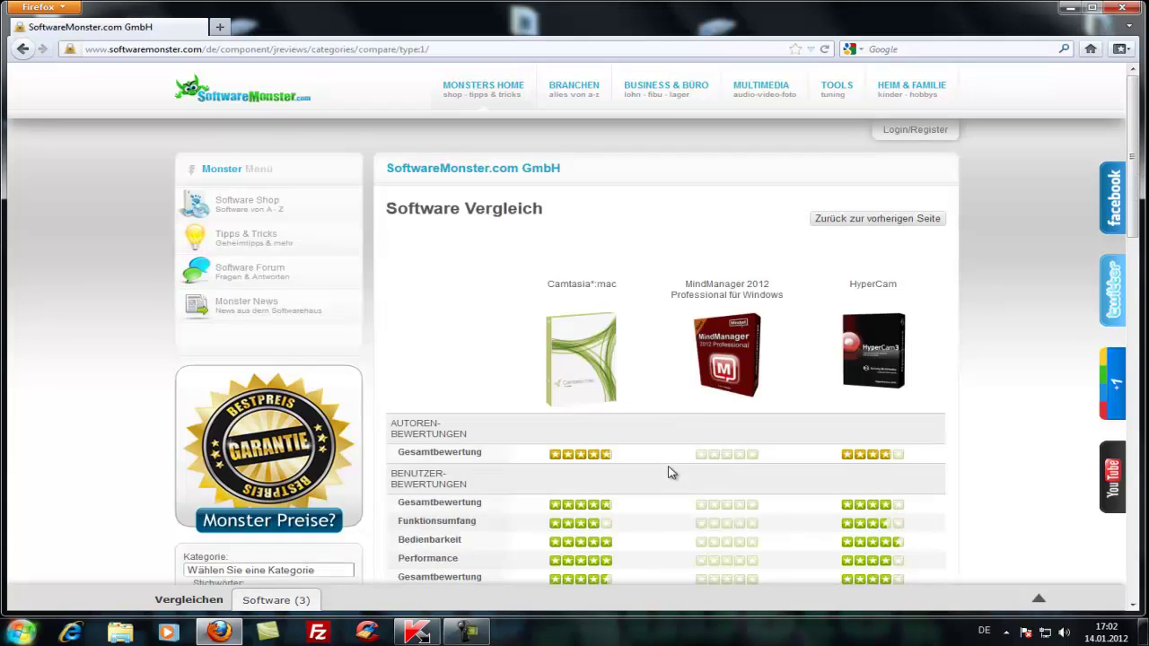
pyautogui.scroll(-2, 671, 473)
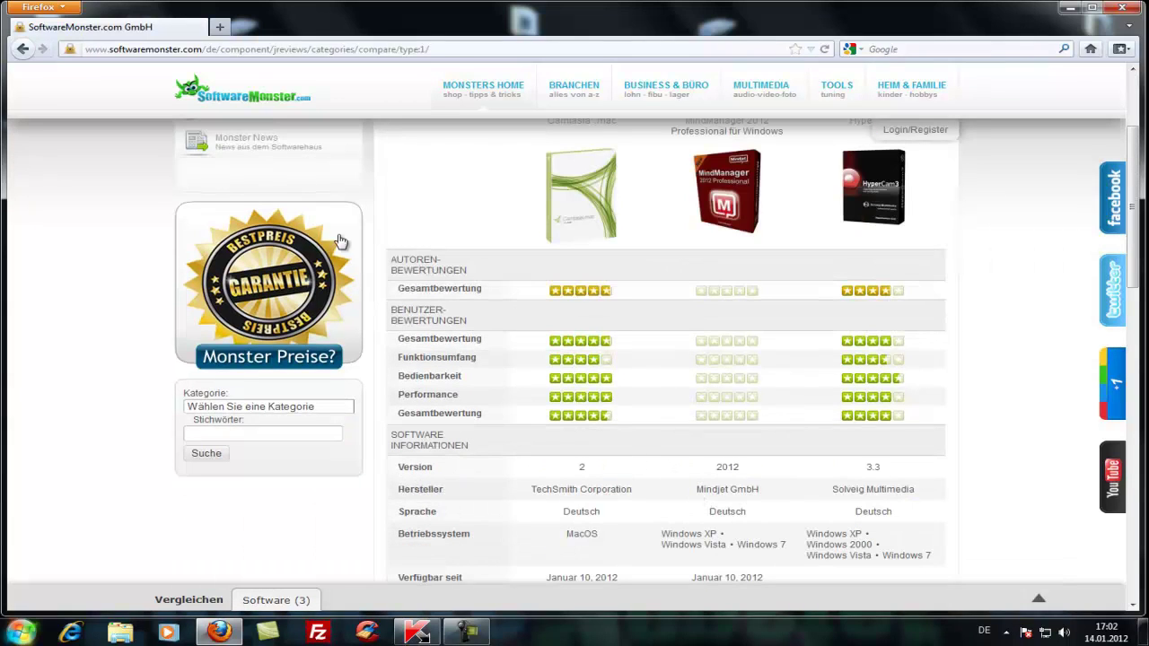
pyautogui.click(534, 48)
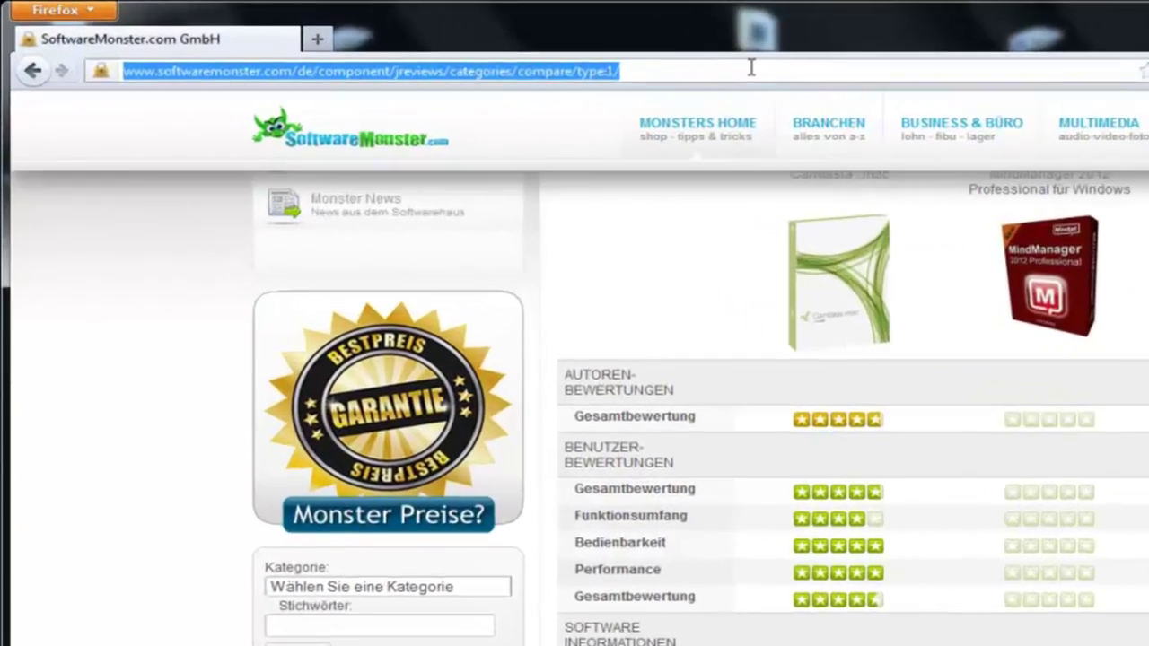
pyautogui.write('software')
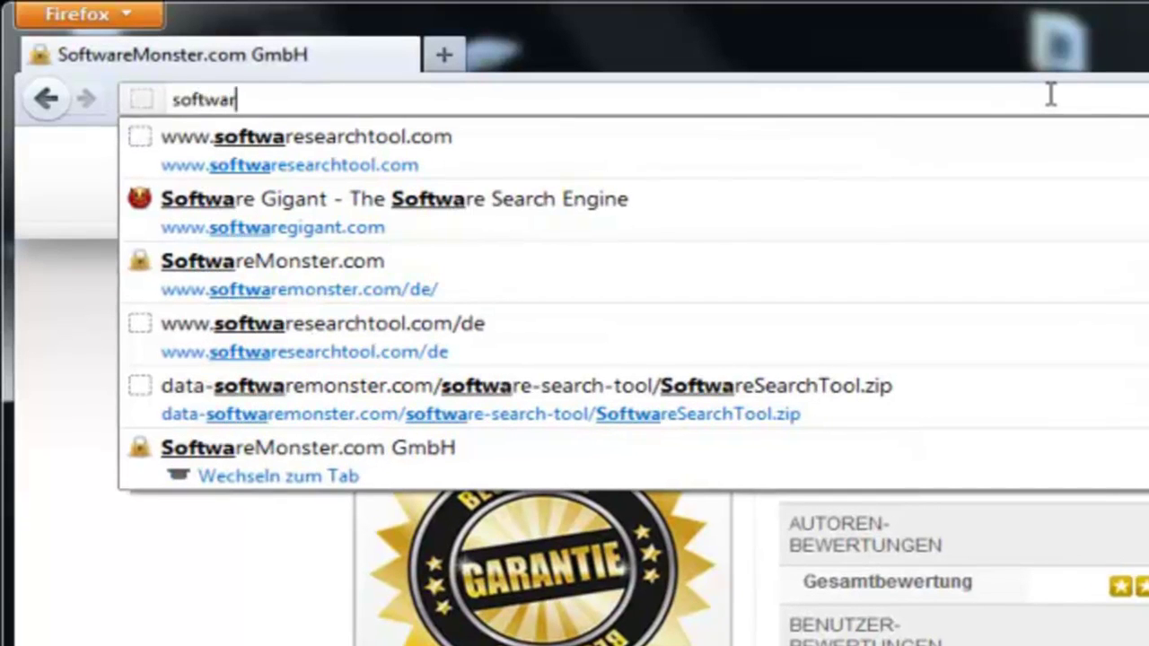
pyautogui.click(1001, 149)
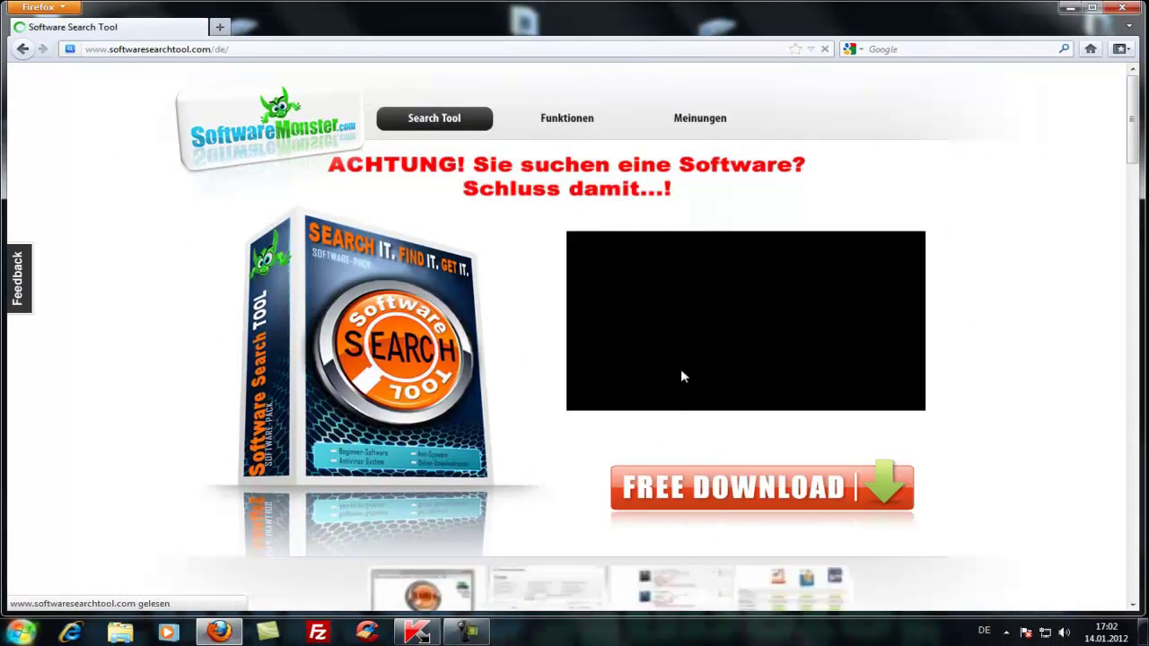
pyautogui.click(727, 487)
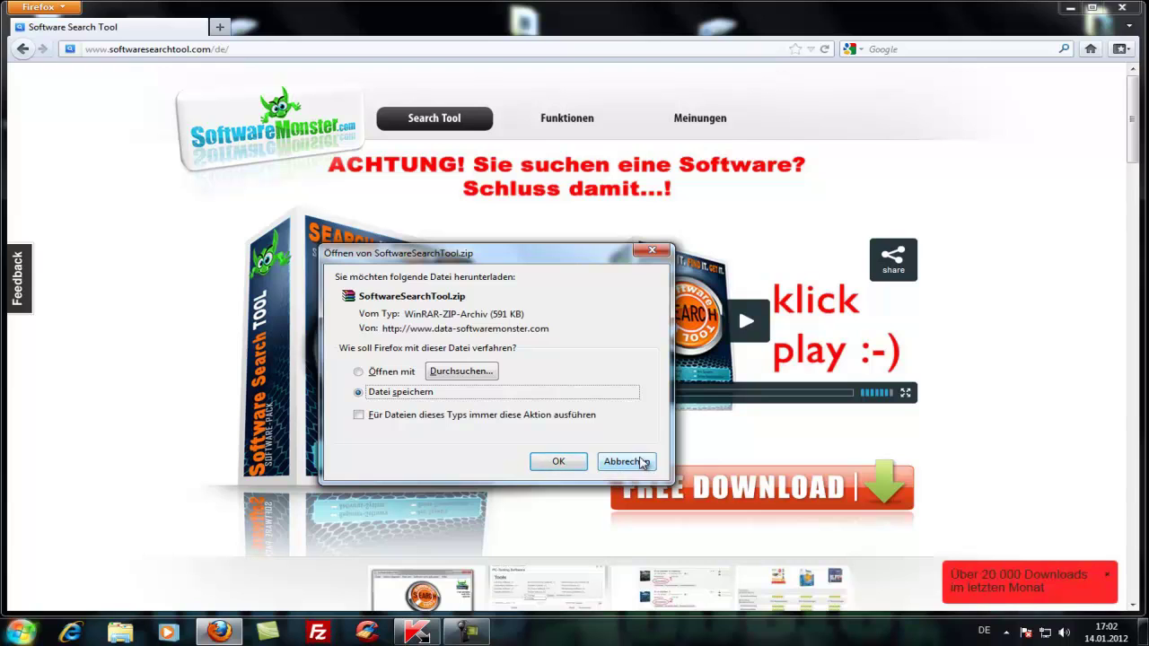
pyautogui.click(639, 465)
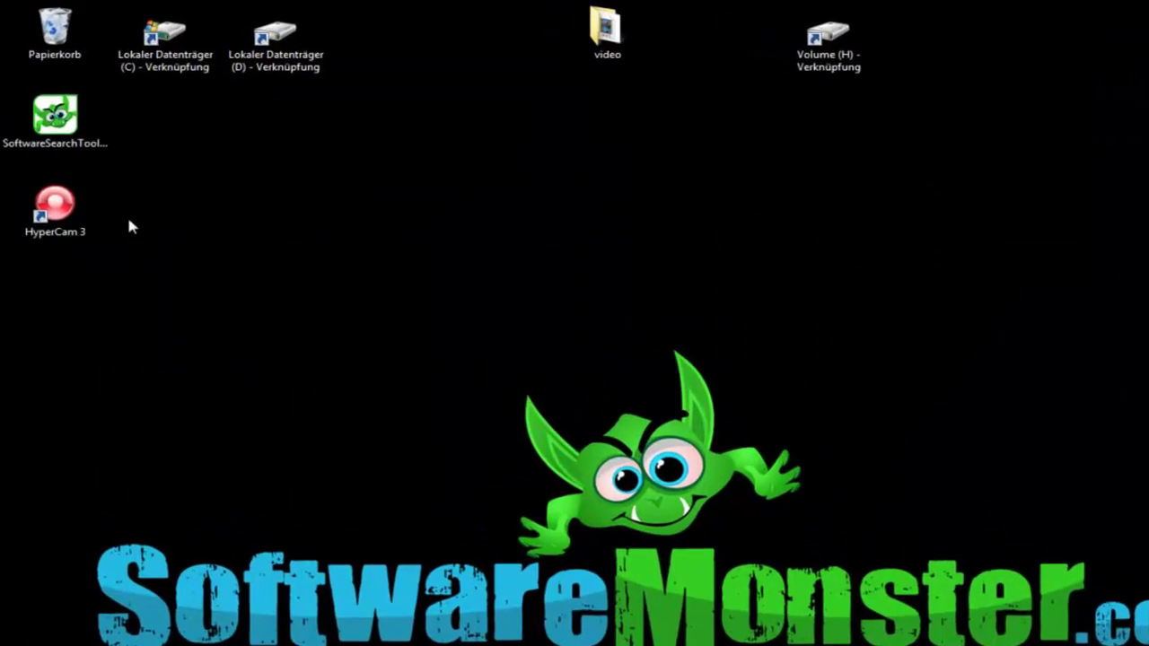
# - Launch SoftwareSearchTool from the desktop, move its window slightly aside, and run a software search for "hyper"
pyautogui.click(56, 125)
pyautogui.doubleClick(57, 150)
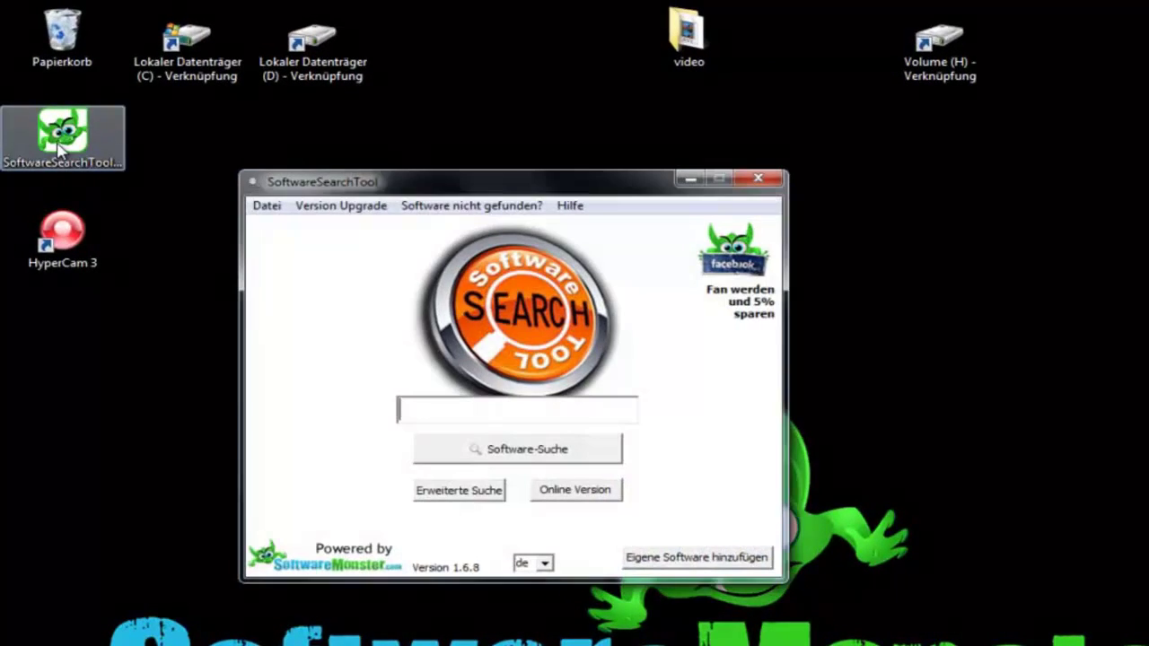
pyautogui.moveTo(558, 188); pyautogui.dragTo(643, 191)
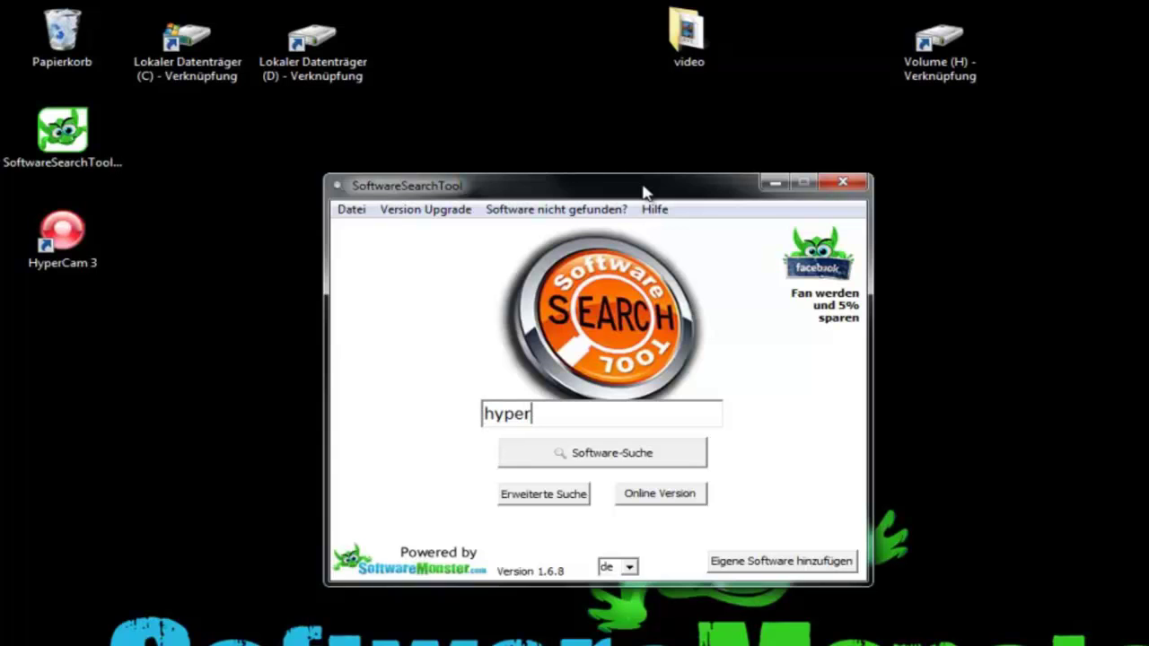
pyautogui.press('Return')
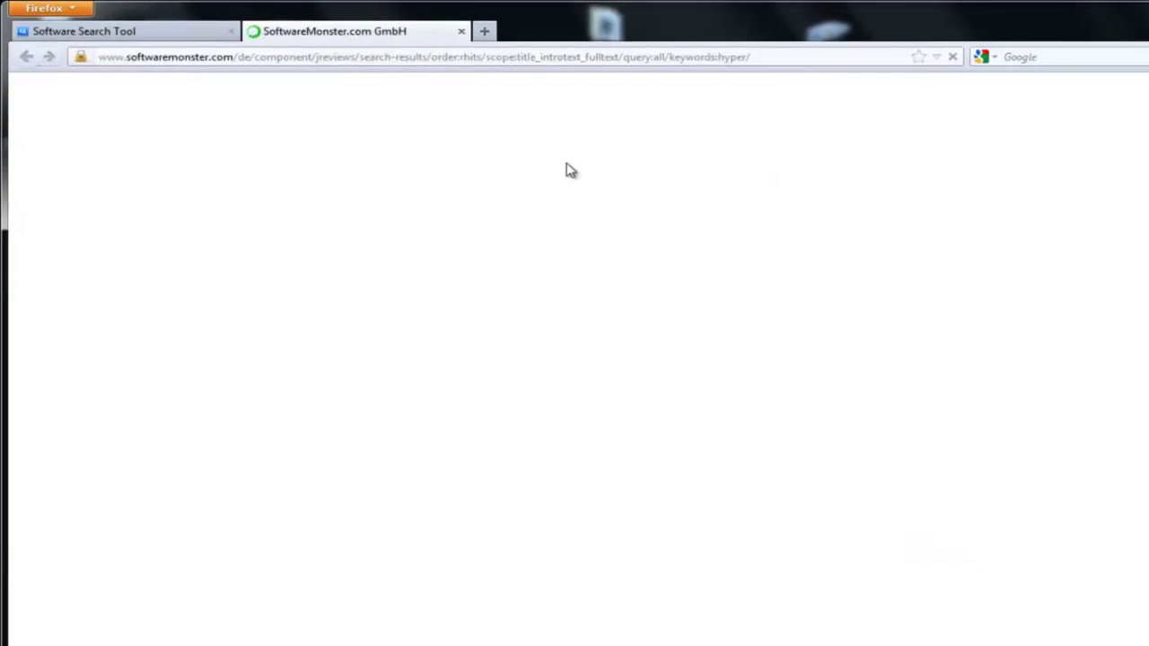
# - Go to page 2 of the SoftwareMonster.com results and look over the products listed there
pyautogui.scroll(-15, 631, 411)
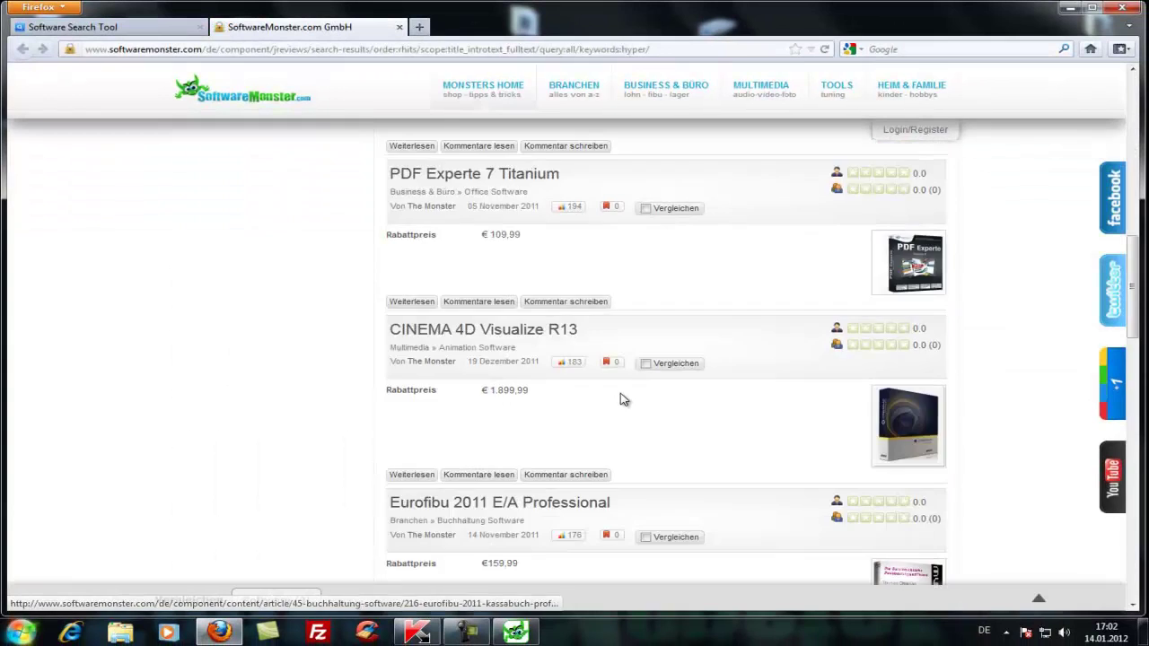
pyautogui.scroll(-4, 623, 398)
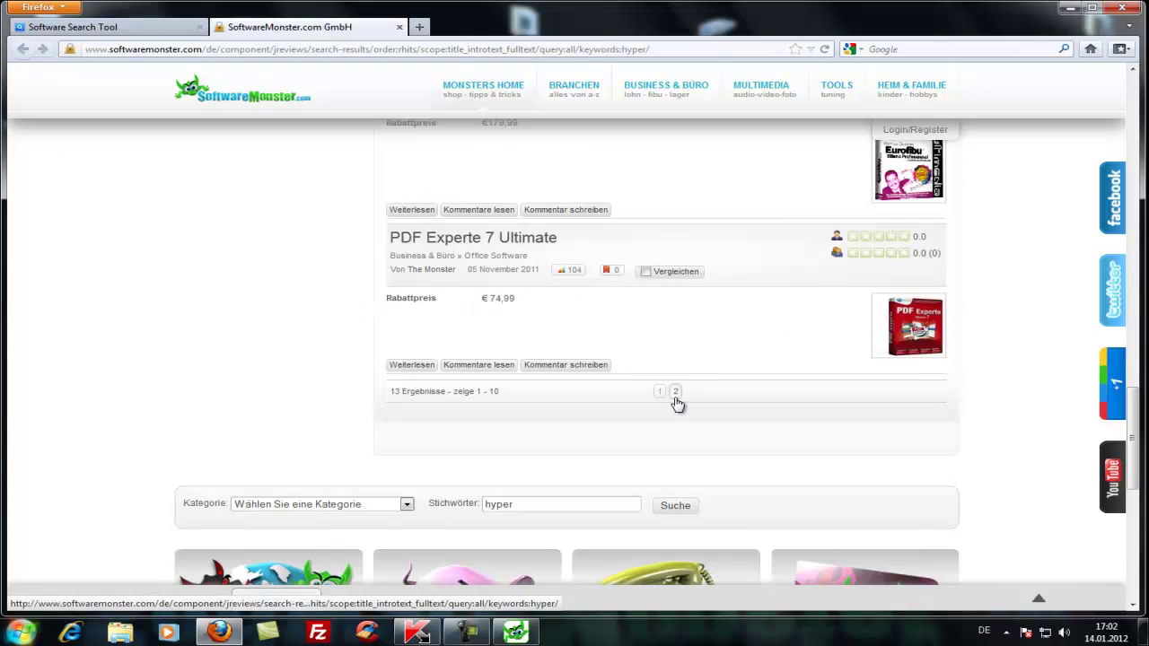
pyautogui.click(676, 392)
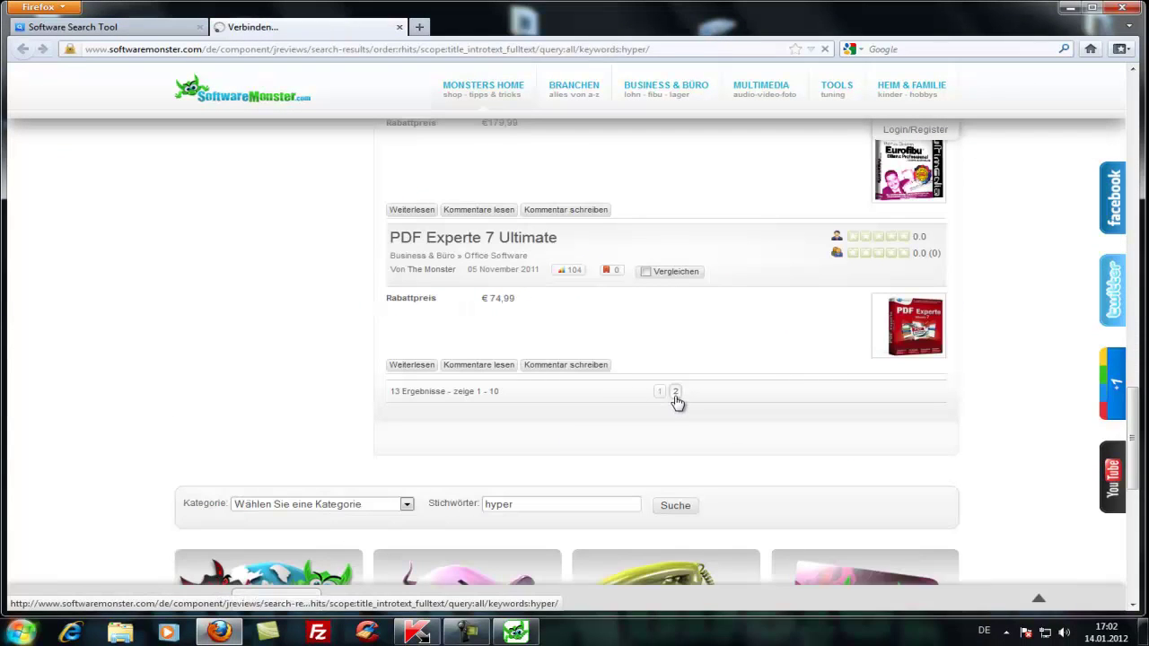
pyautogui.scroll(-3, 681, 368)
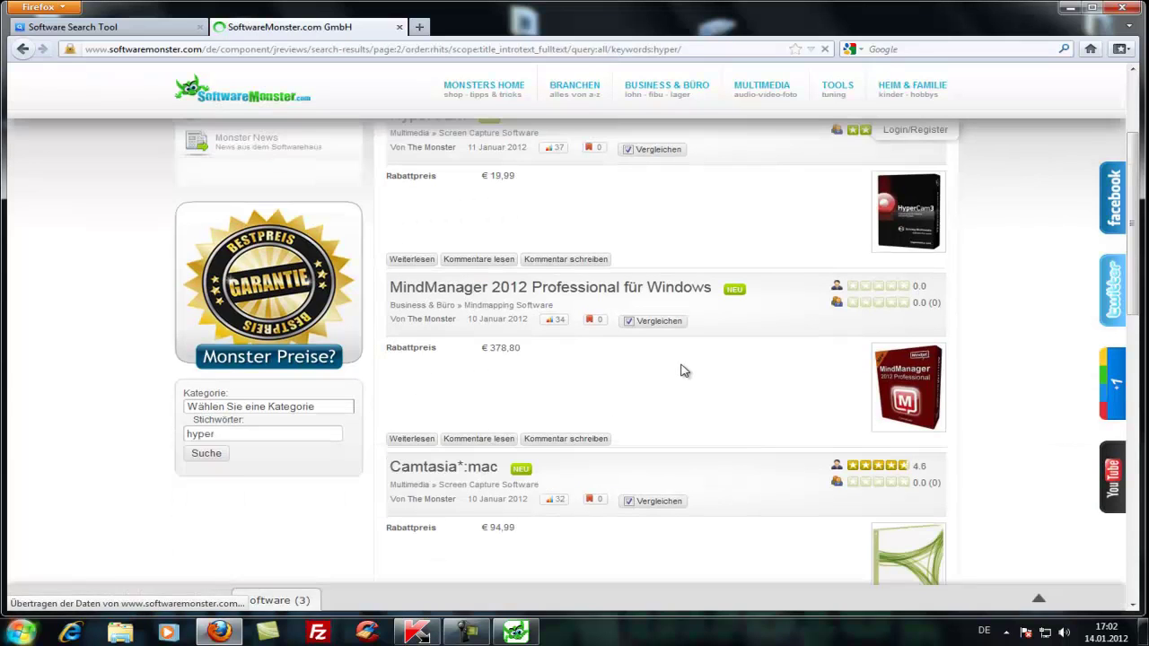
pyautogui.scroll(3, 557, 252)
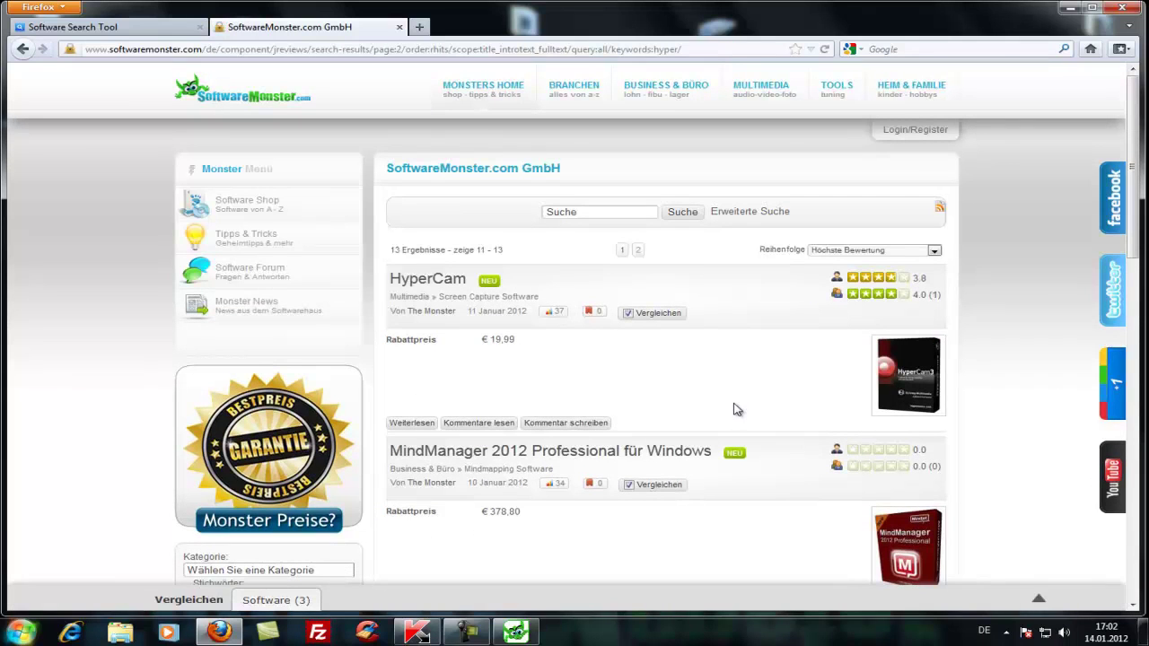